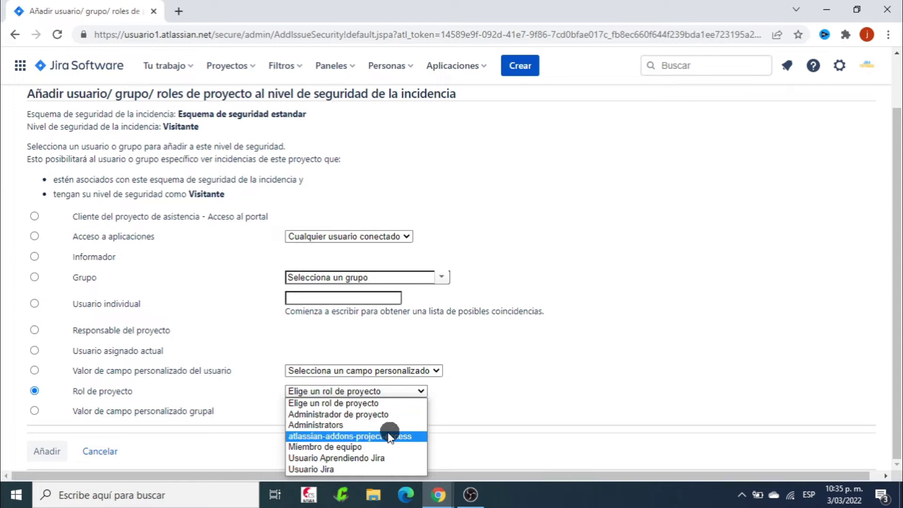
- Add the Usuario Jira project role to the Visitante security level
left_click(337, 468)
left_click(67, 449)
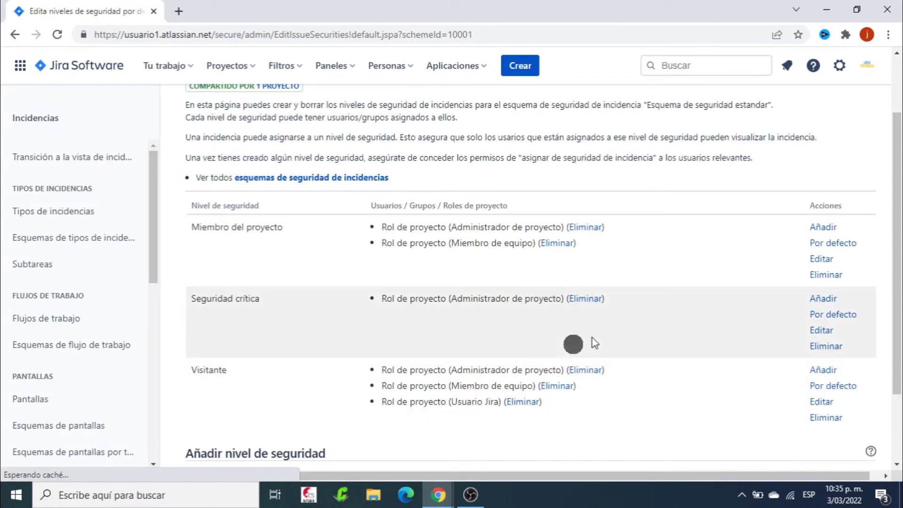
- Review the security levels of Esquema de seguridad estandar and the project roles assigned to each one
scroll(649, 322, "down", 2)
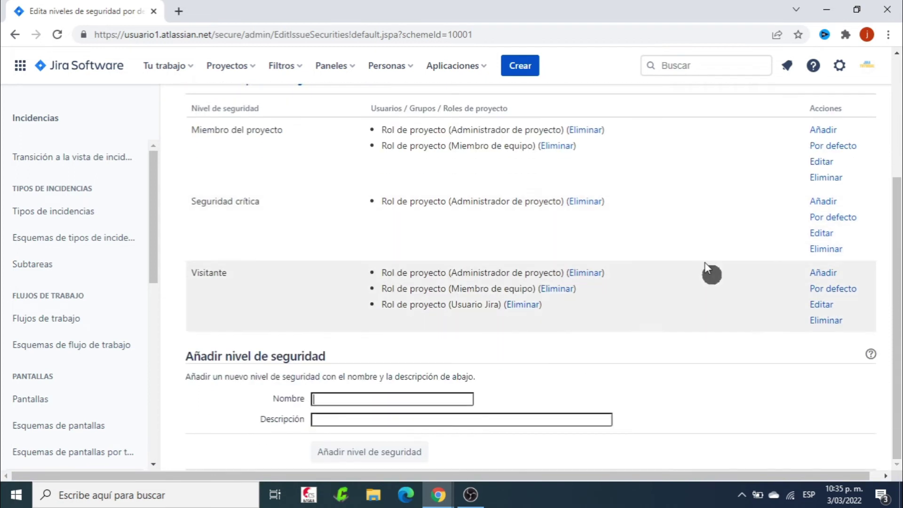
scroll(712, 272, "up", 4)
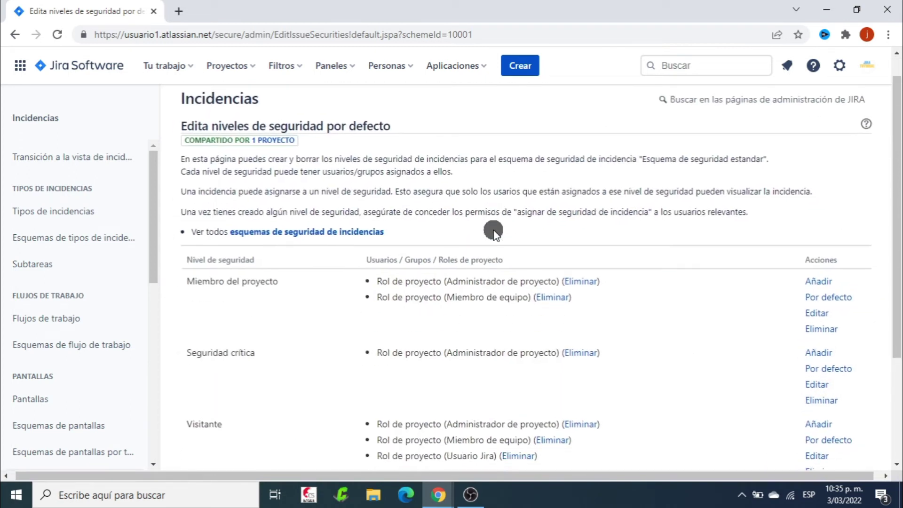
scroll(493, 230, "down", 2)
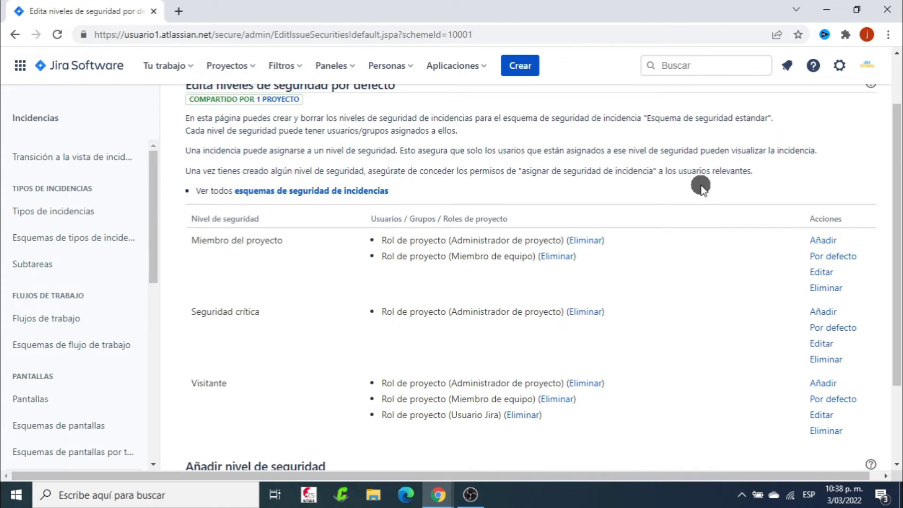
scroll(715, 188, "up", 1)
scroll(716, 191, "down", 1)
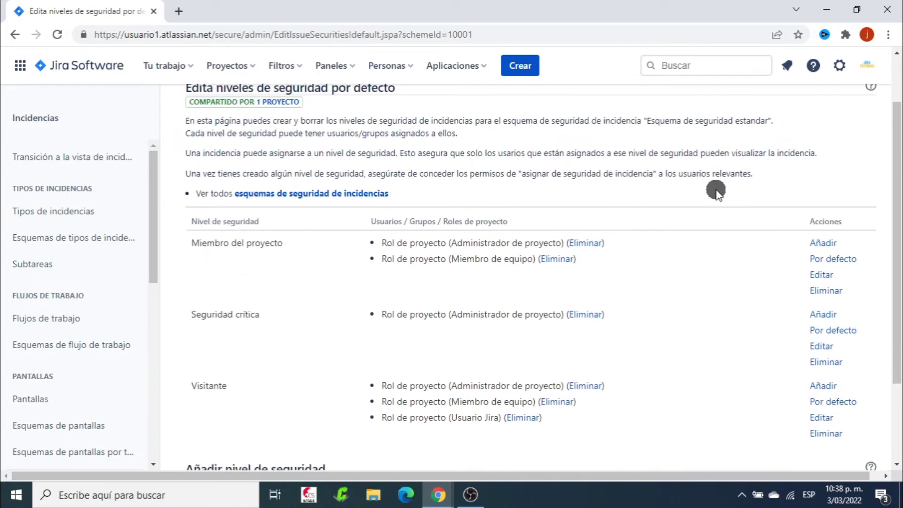
scroll(716, 190, "down", 1)
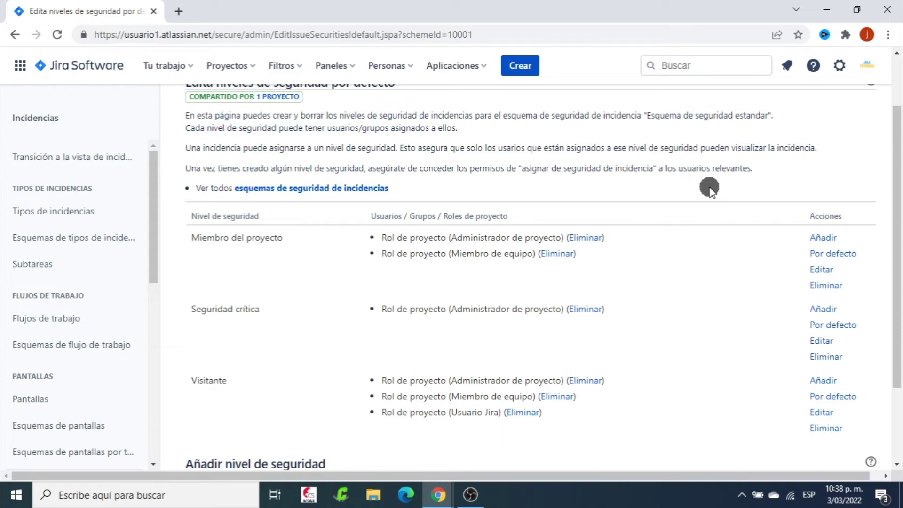
scroll(714, 187, "up", 2)
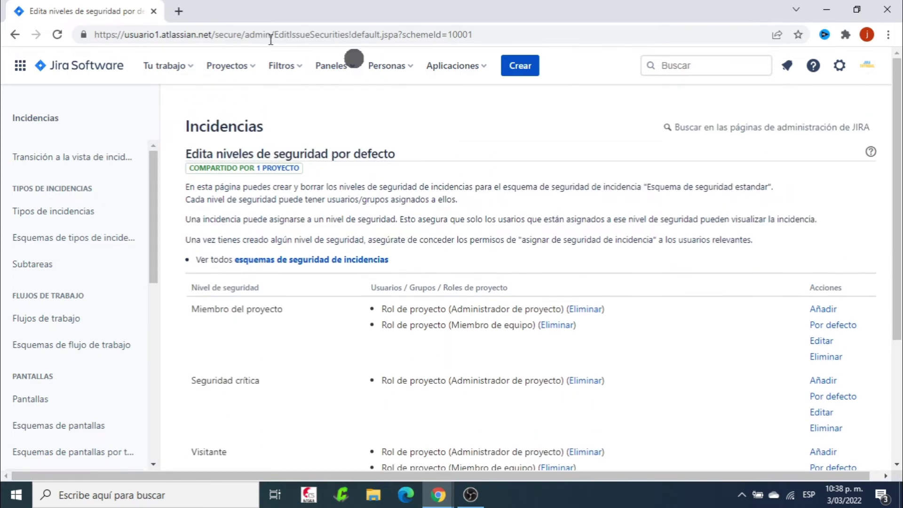
- Open the Personas page in the project settings of Aprendiendo Jira
left_click(246, 67)
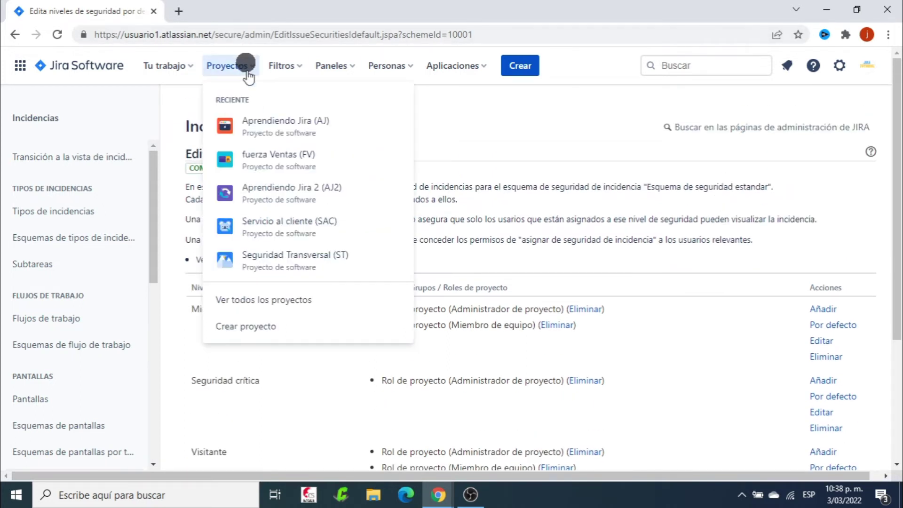
left_click(292, 124)
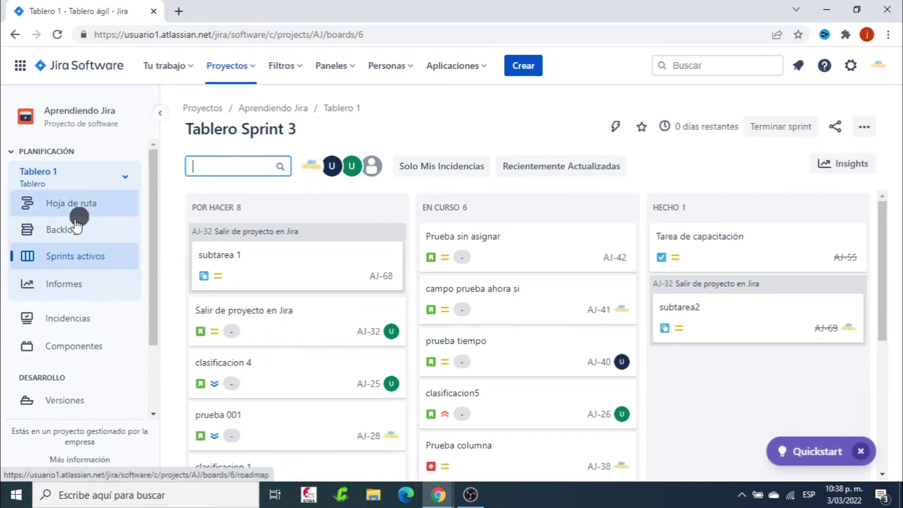
scroll(56, 230, "down", 2)
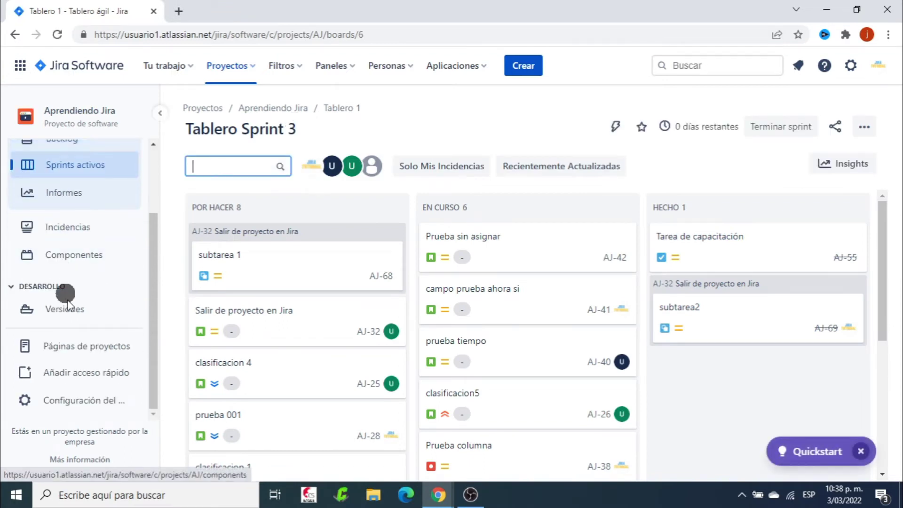
left_click(83, 399)
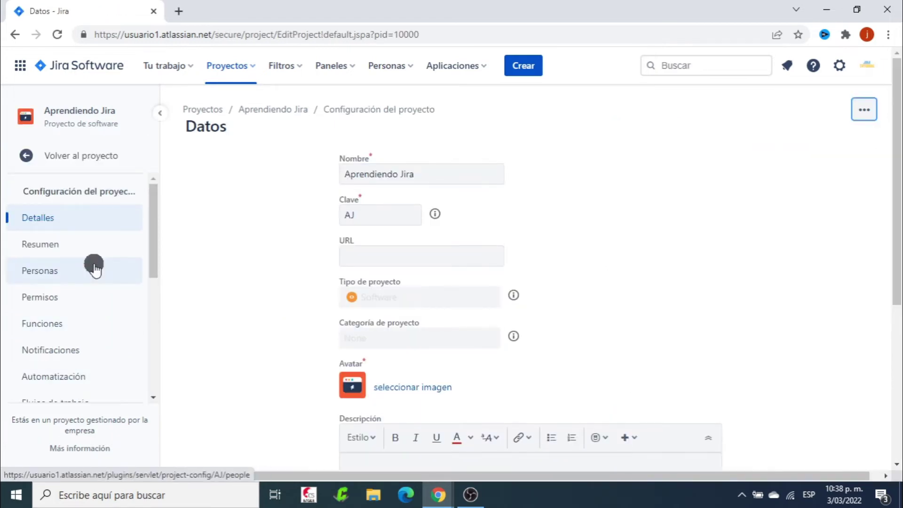
left_click(35, 272)
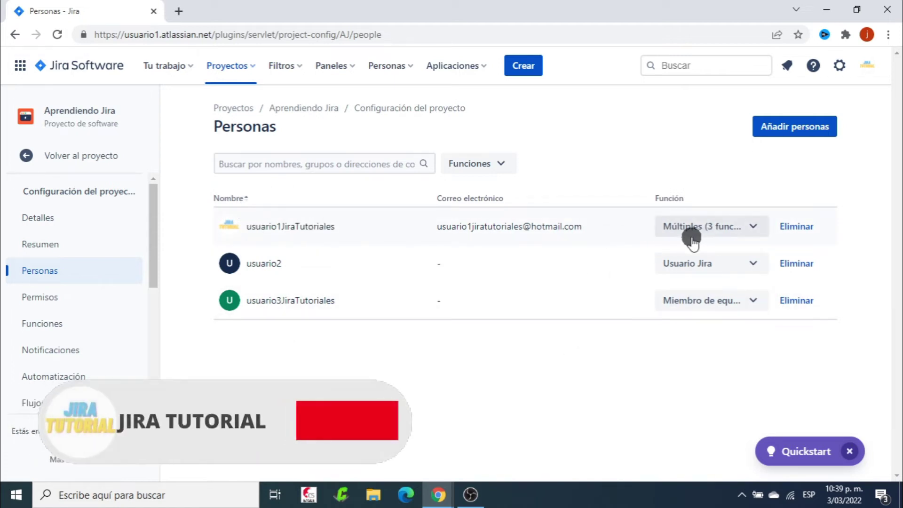
- Examine the project roles assigned to the first person in the list, leaving the selection as it is
left_click(752, 228)
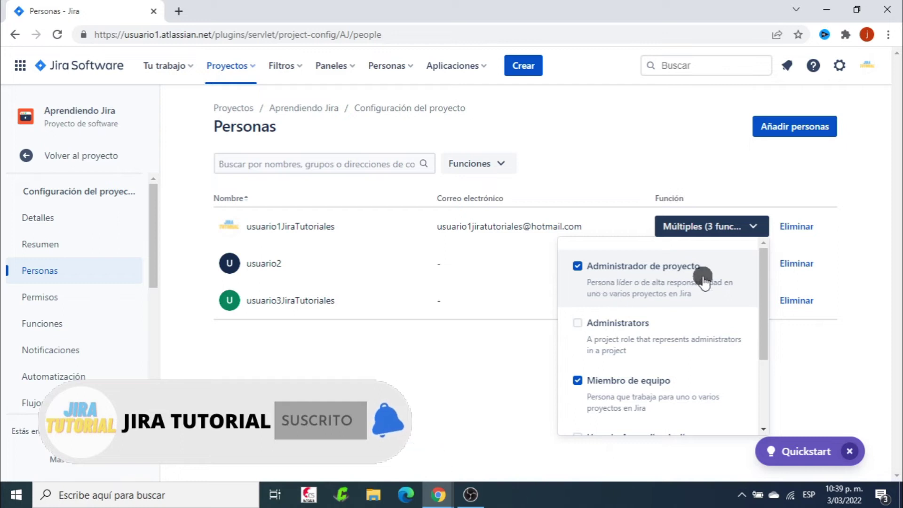
scroll(718, 292, "down", 2)
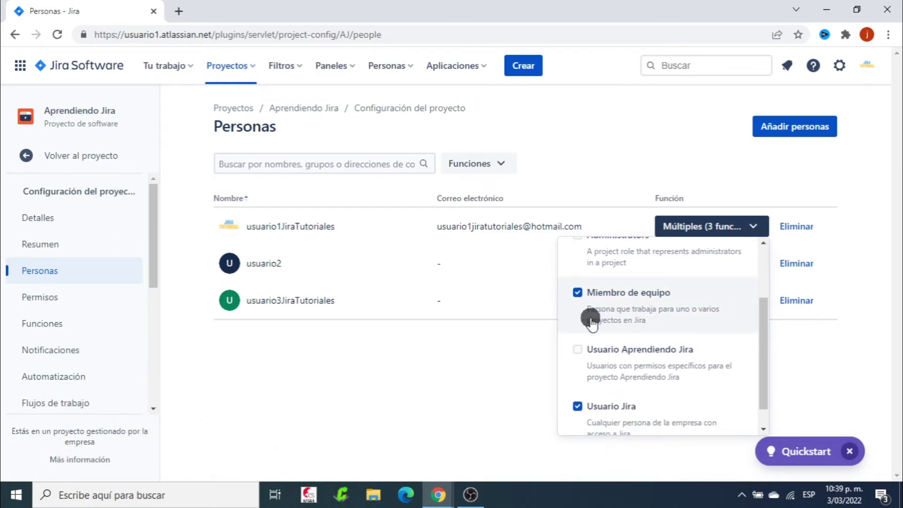
scroll(713, 309, "down", 1)
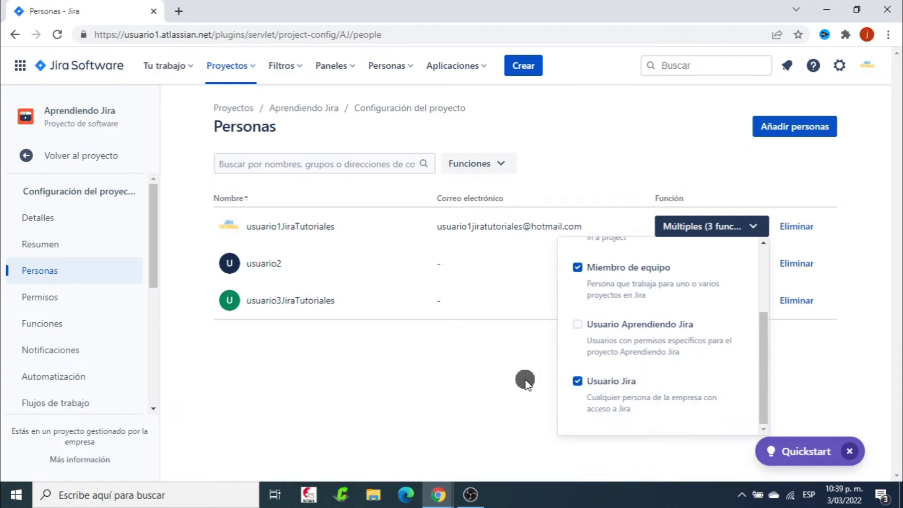
left_click(496, 397)
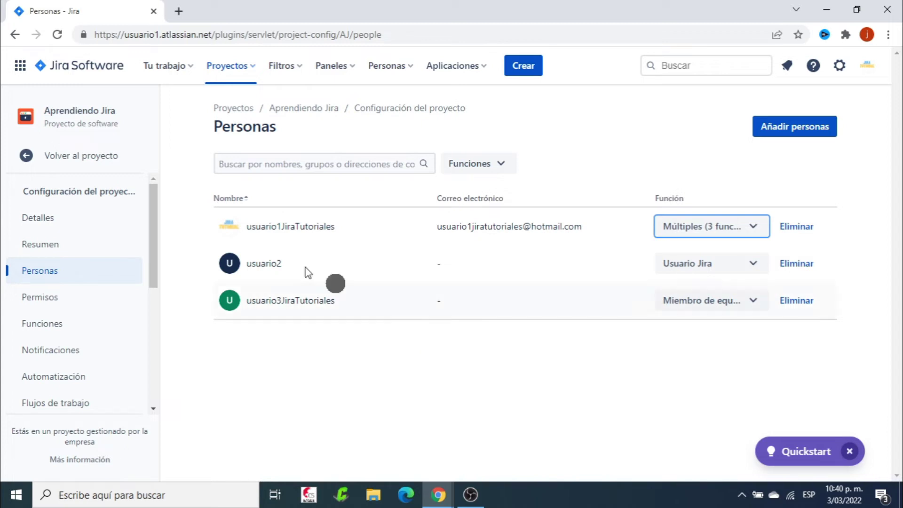
- Start a Story in Aprendiendo Jira with the summary "Prueba seguridad" and look through its form for the security level field
left_click(87, 167)
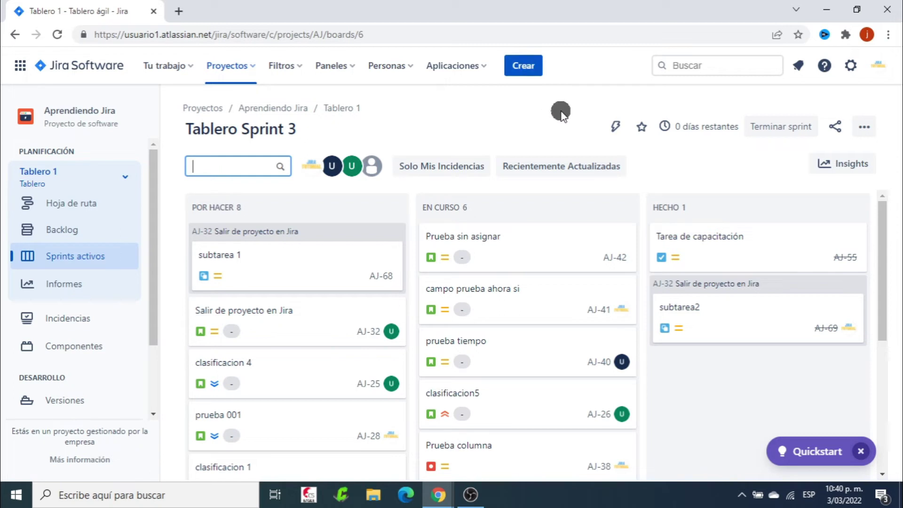
left_click(526, 67)
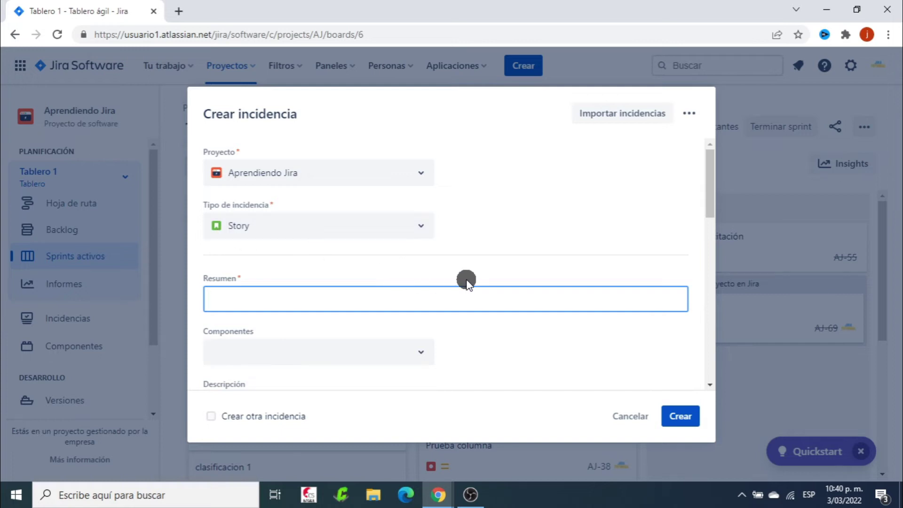
type("Prueba seguridad")
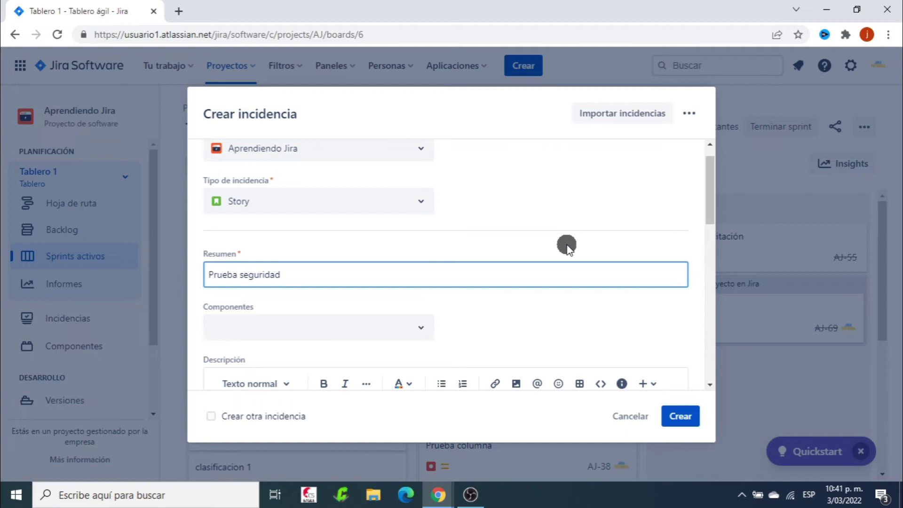
scroll(566, 245, "down", 3)
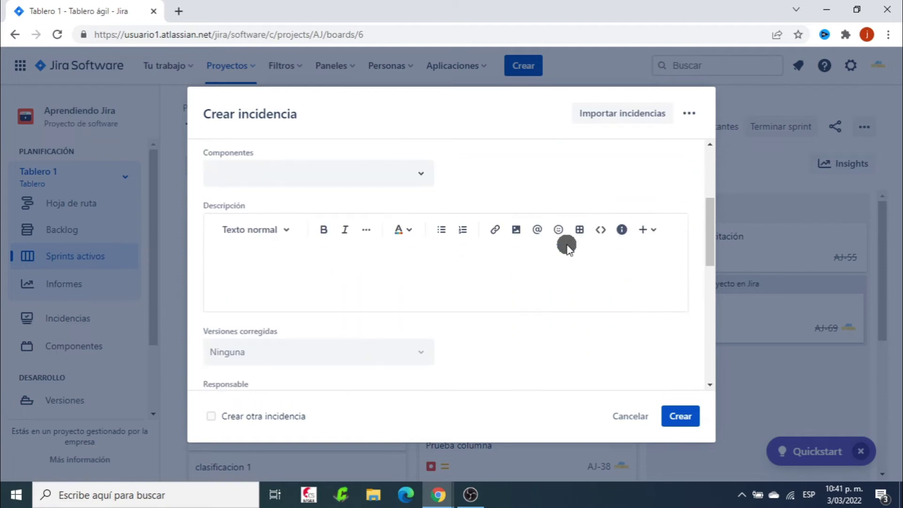
scroll(566, 248, "down", 6)
scroll(567, 245, "down", 2)
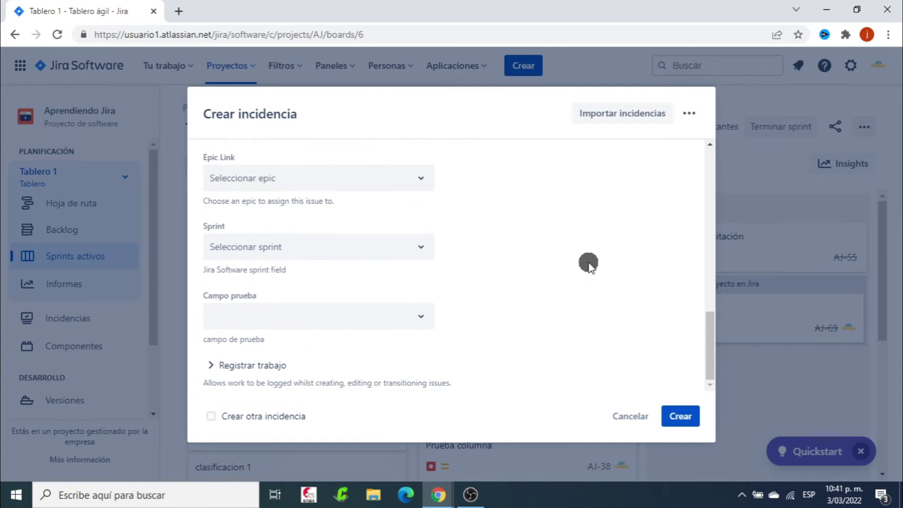
scroll(589, 264, "up", 11)
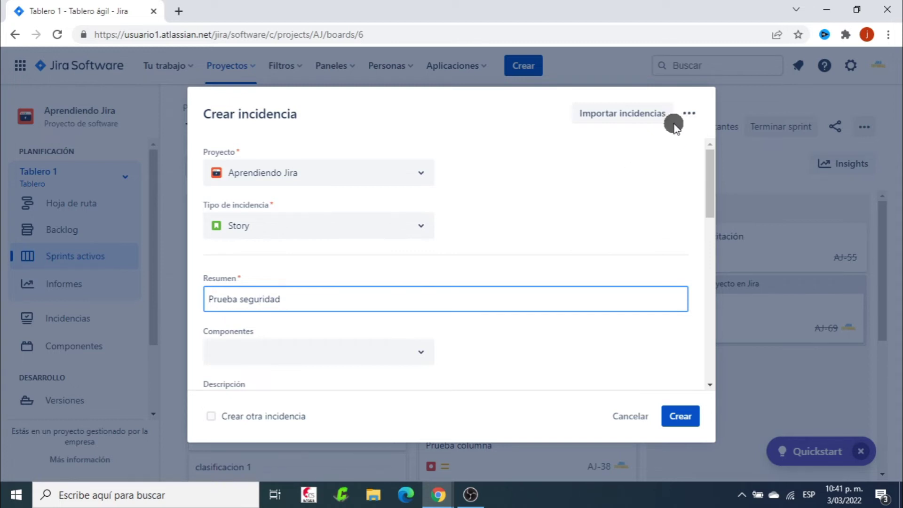
- Search for the Nivel de Seguridad field with the form's field finder and read its configuration diagnosis
left_click(689, 114)
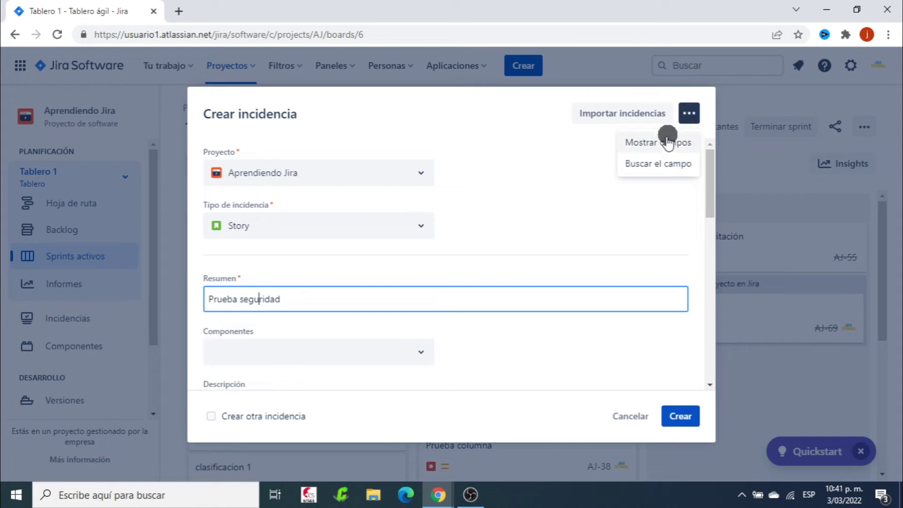
left_click(665, 164)
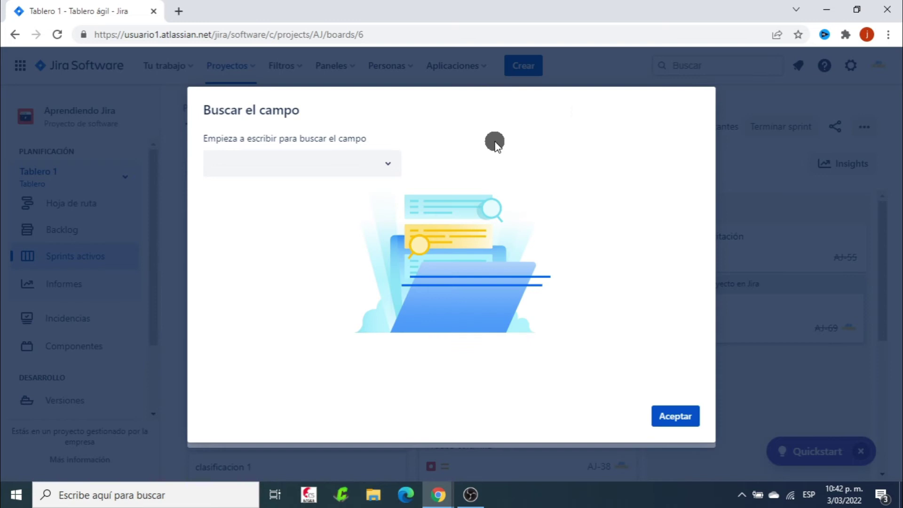
left_click(273, 170)
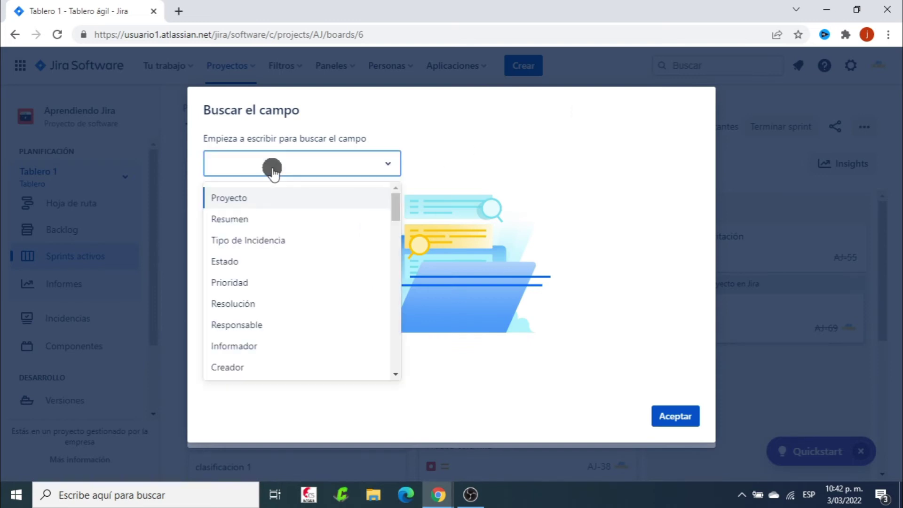
type("nivel")
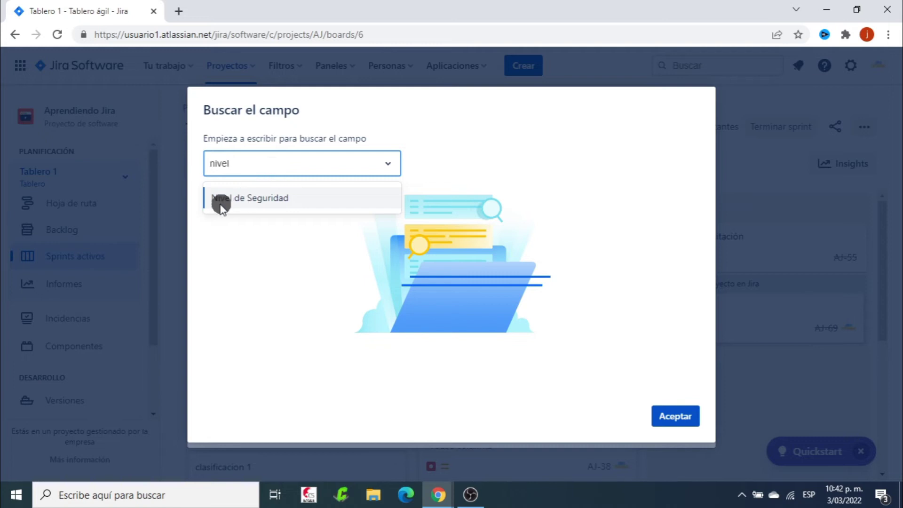
left_click(278, 197)
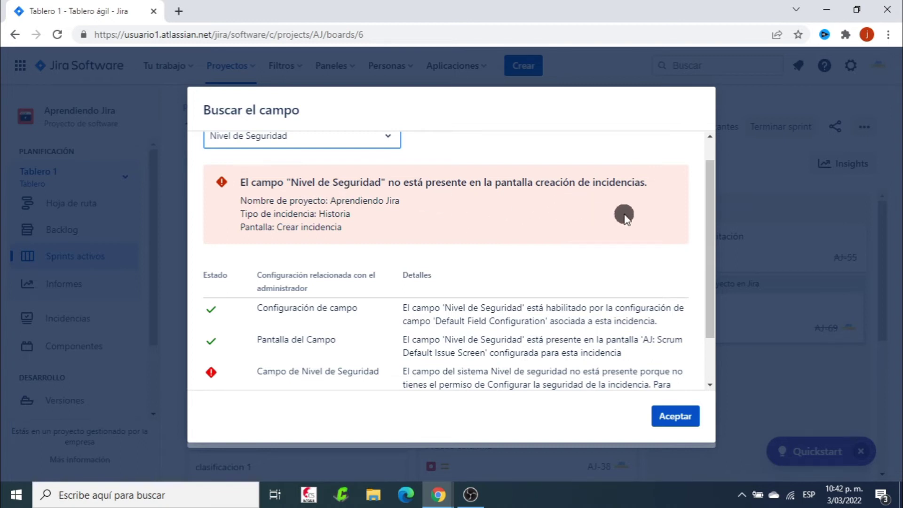
scroll(649, 218, "down", 2)
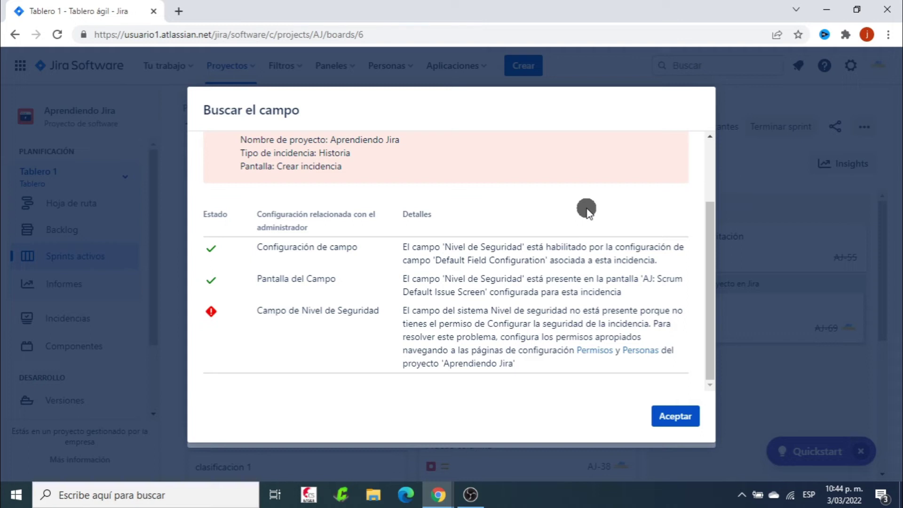
- Close the field finder and discard the unsaved "Prueba seguridad" issue
left_click(677, 416)
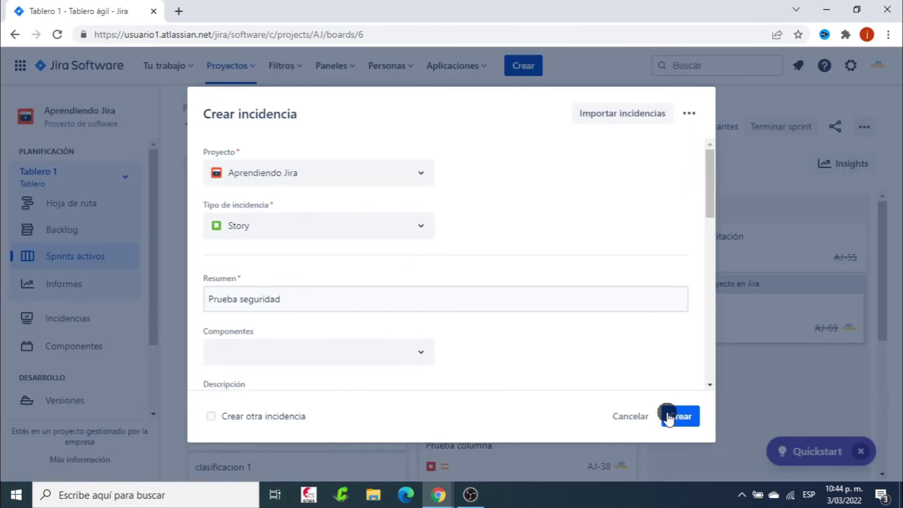
left_click(630, 417)
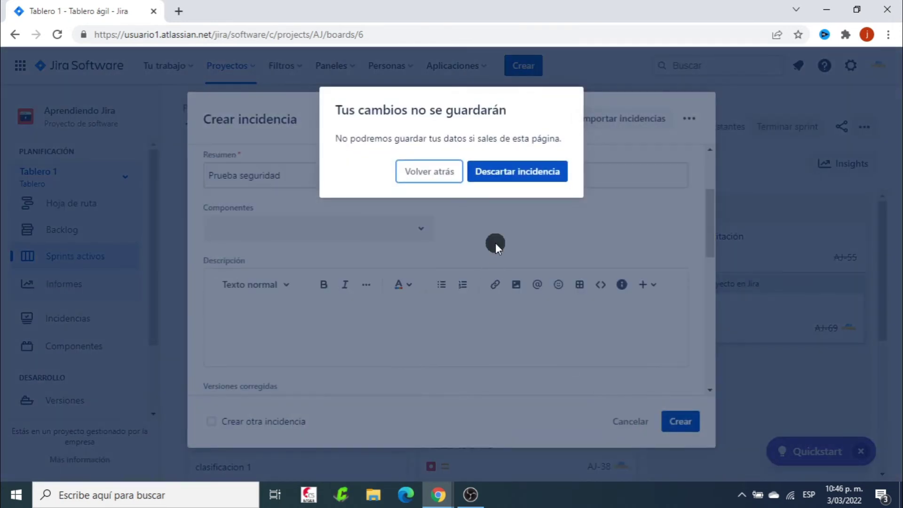
left_click(529, 174)
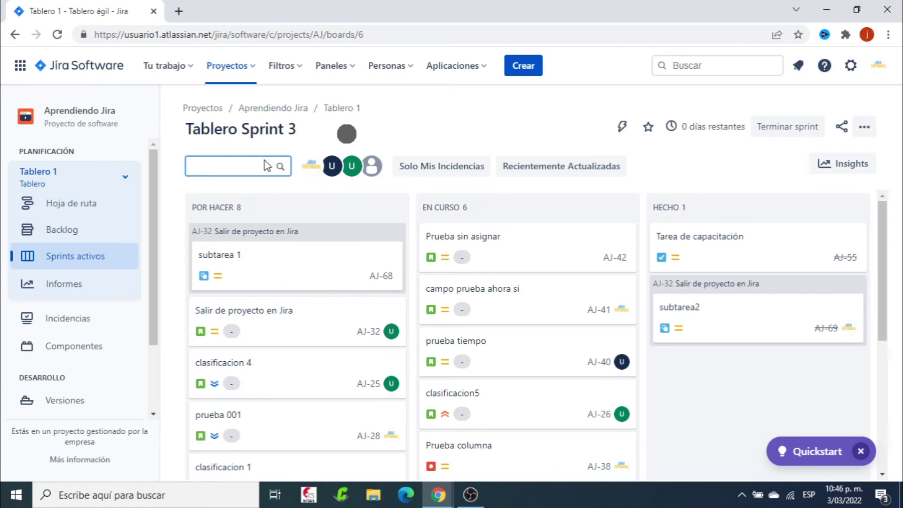
- Open the permission scheme of the Aprendiendo Jira project for editing from the project's configuration
scroll(89, 230, "down", 2)
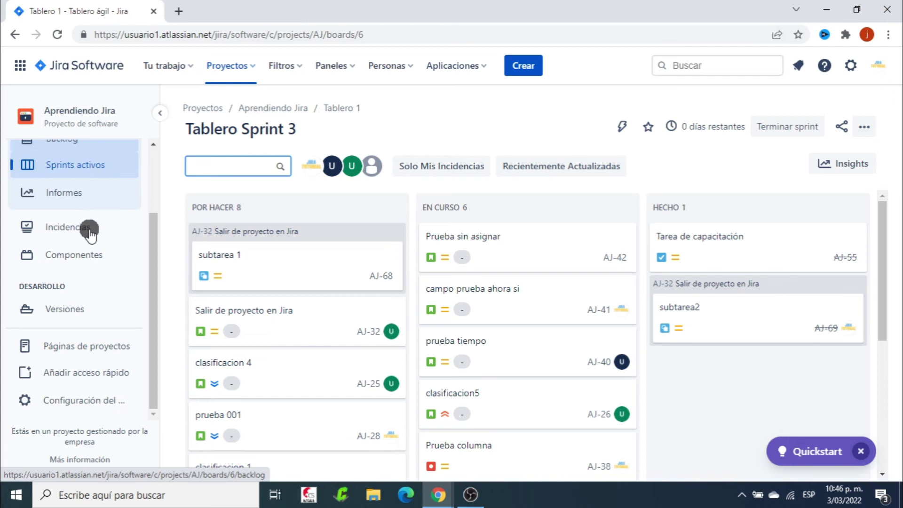
left_click(86, 401)
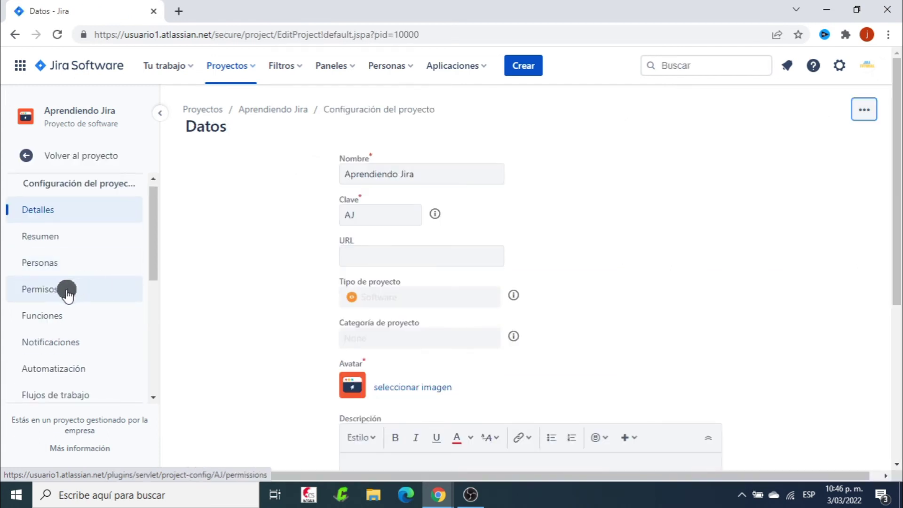
left_click(49, 290)
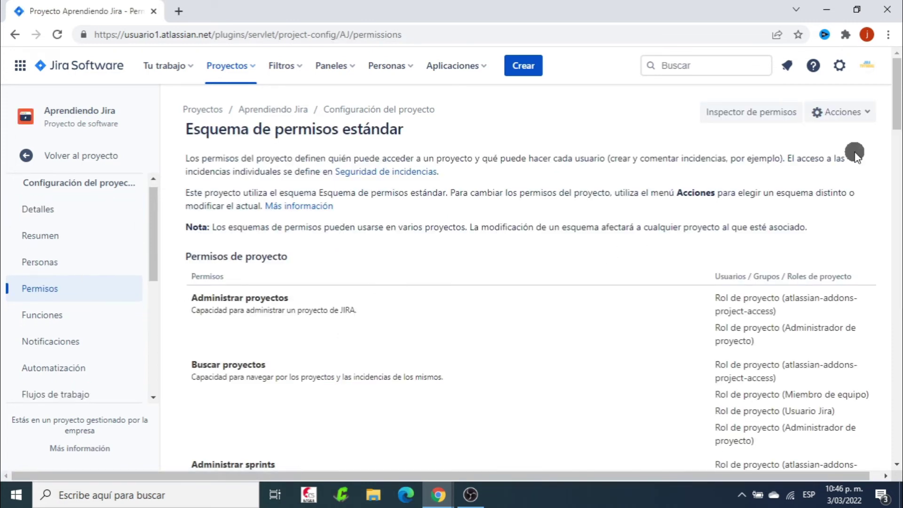
left_click(865, 115)
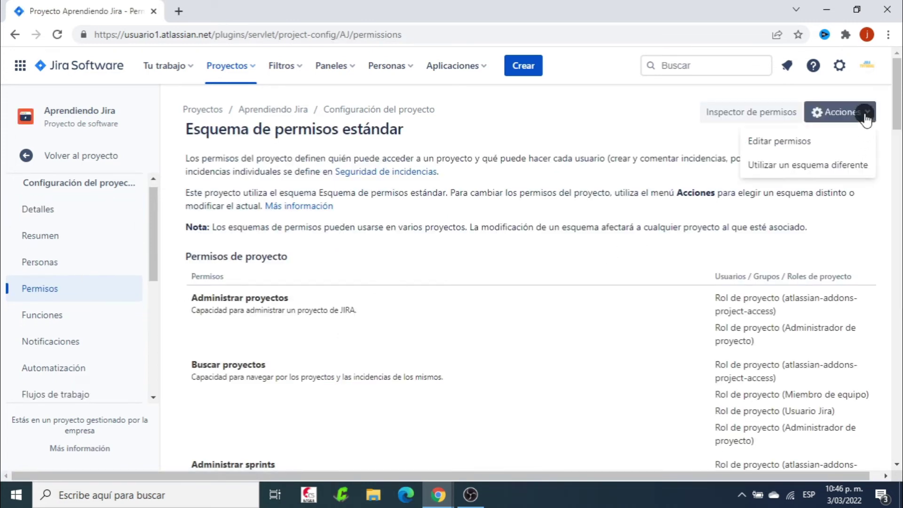
left_click(784, 141)
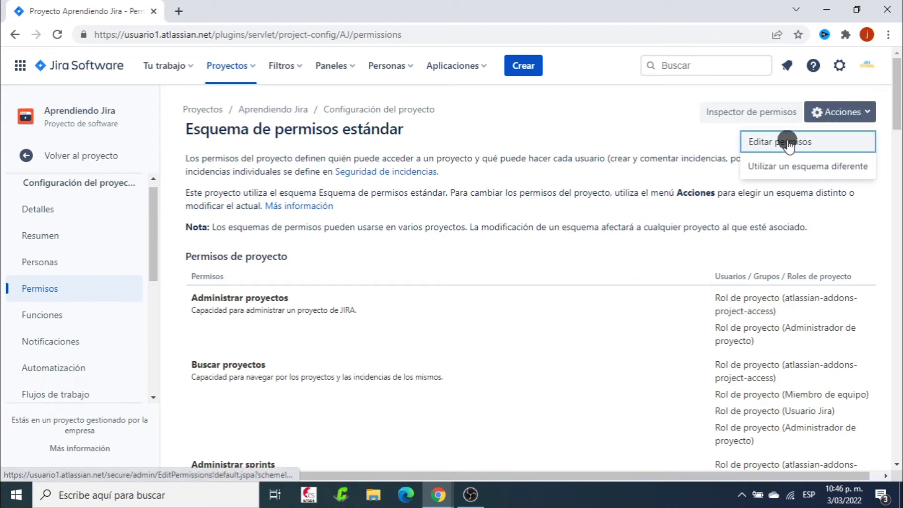
- Grant the "Configurar la seguridad de la incidencia" permission to the project role Administrador de proyecto
scroll(565, 141, "down", 10)
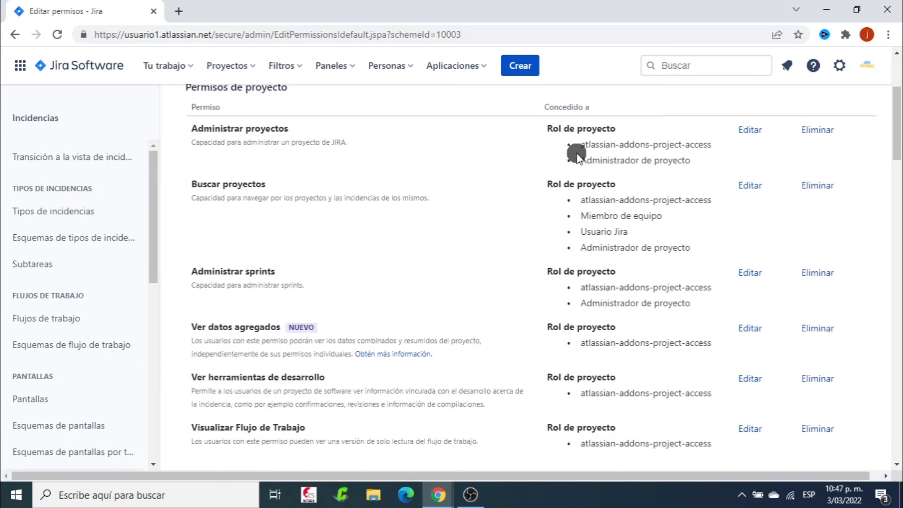
scroll(577, 156, "down", 1)
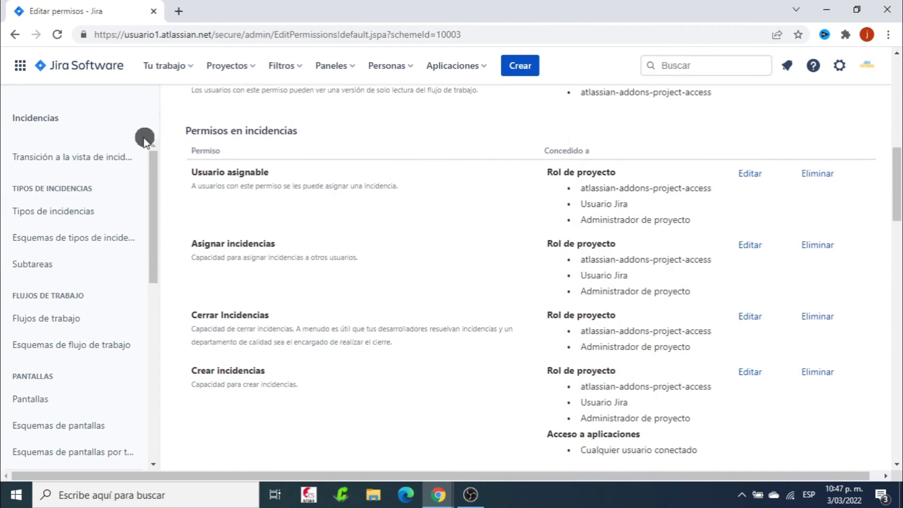
scroll(473, 192, "down", 1)
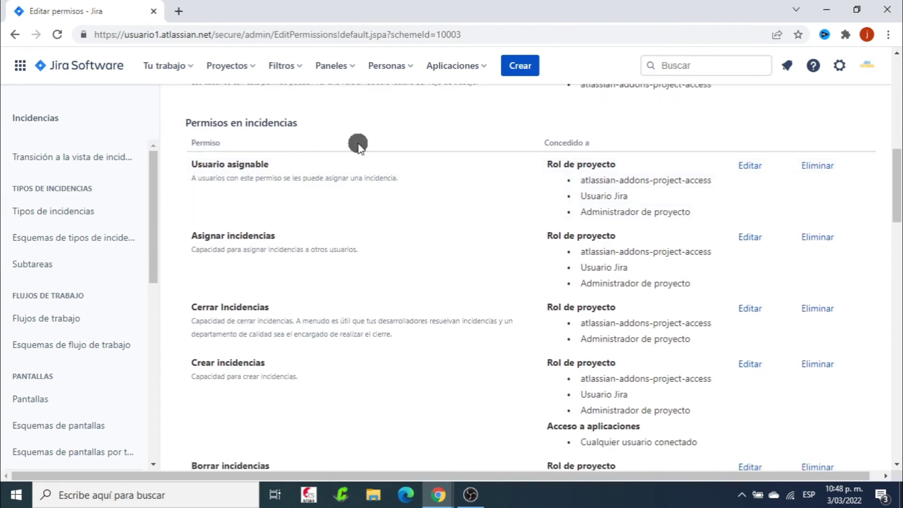
scroll(442, 178, "down", 5)
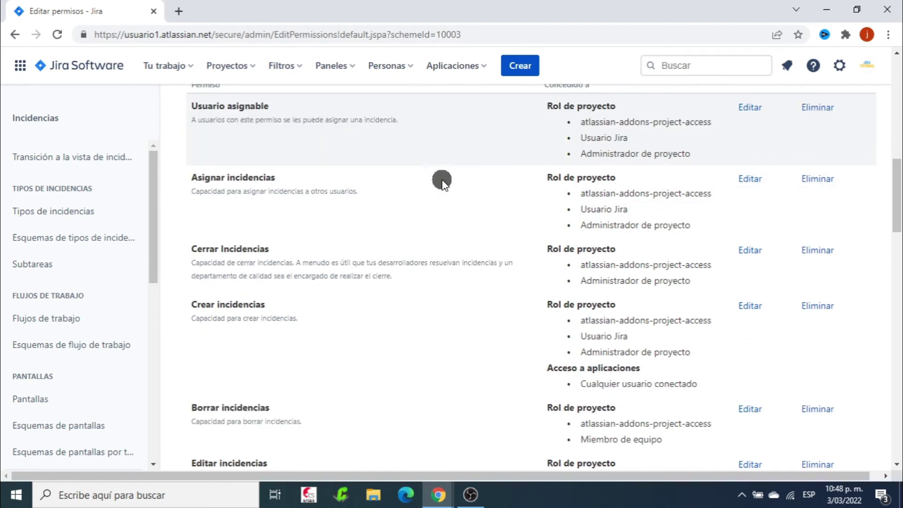
scroll(478, 181, "down", 4)
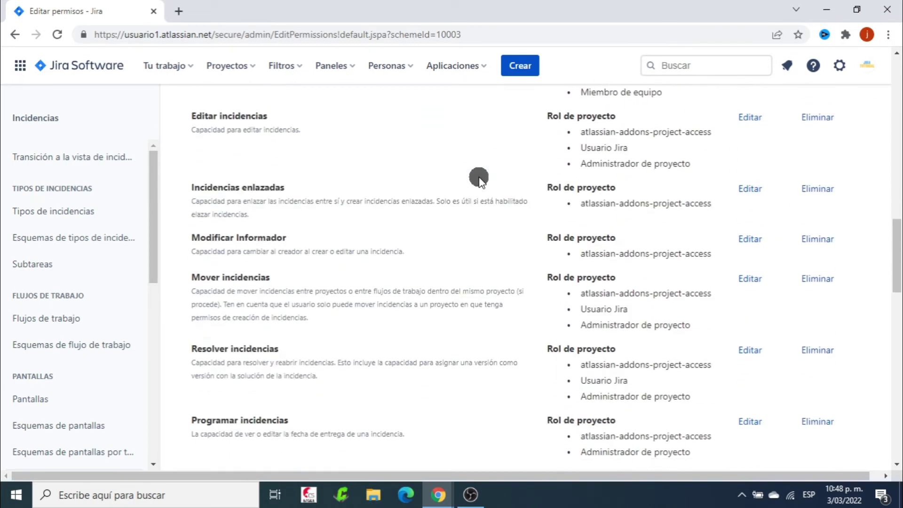
scroll(429, 207, "down", 3)
scroll(429, 207, "down", 4)
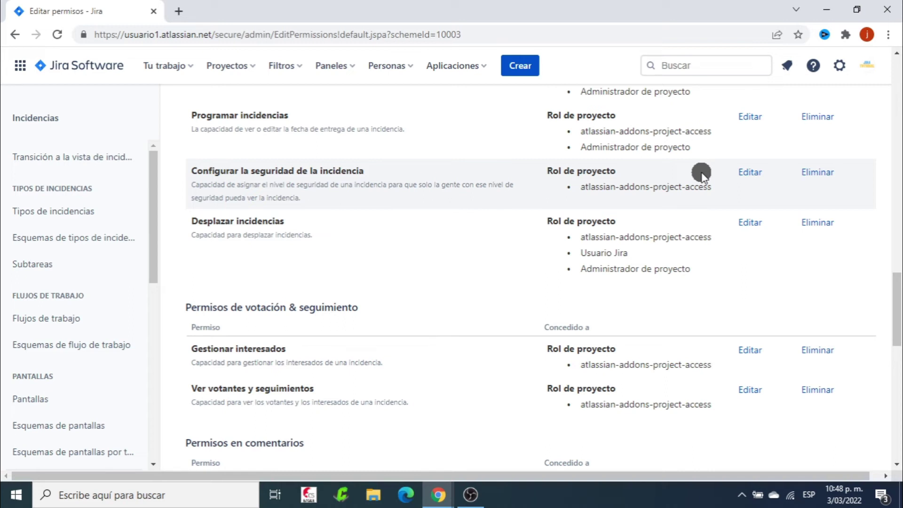
left_click(749, 172)
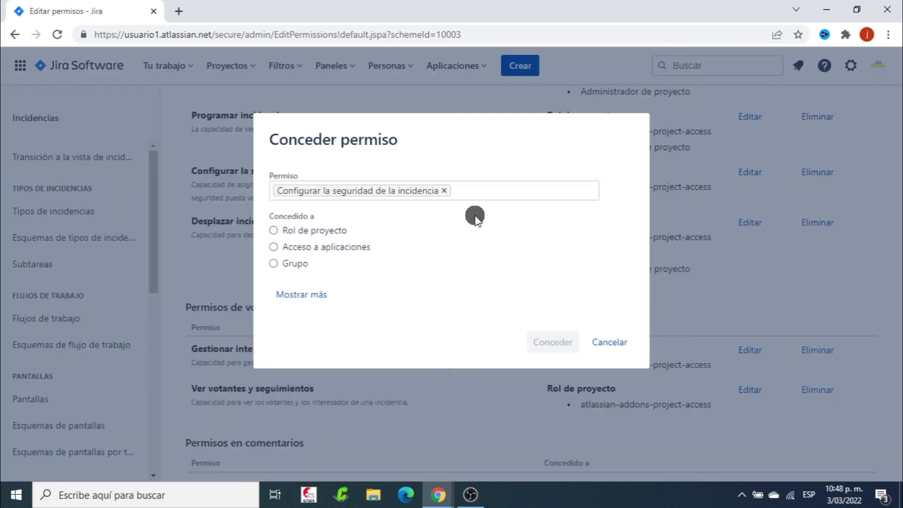
left_click(274, 230)
left_click(412, 257)
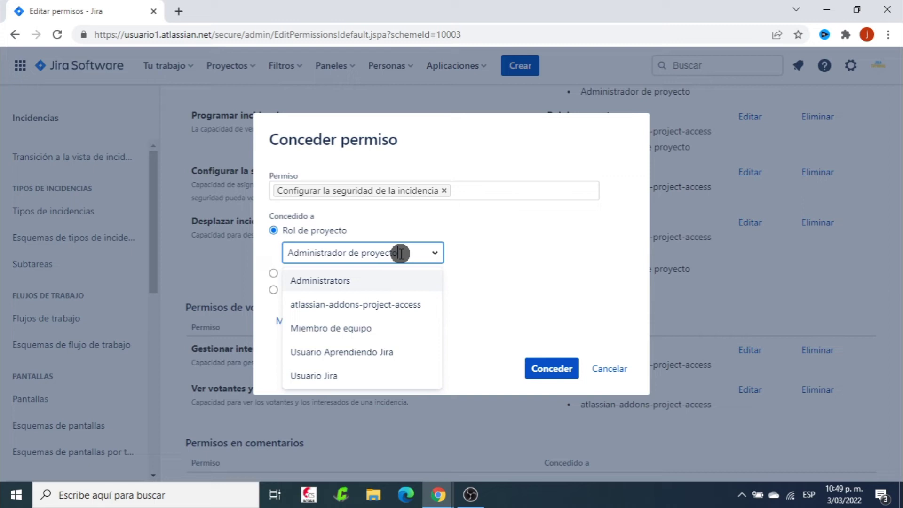
left_click(506, 254)
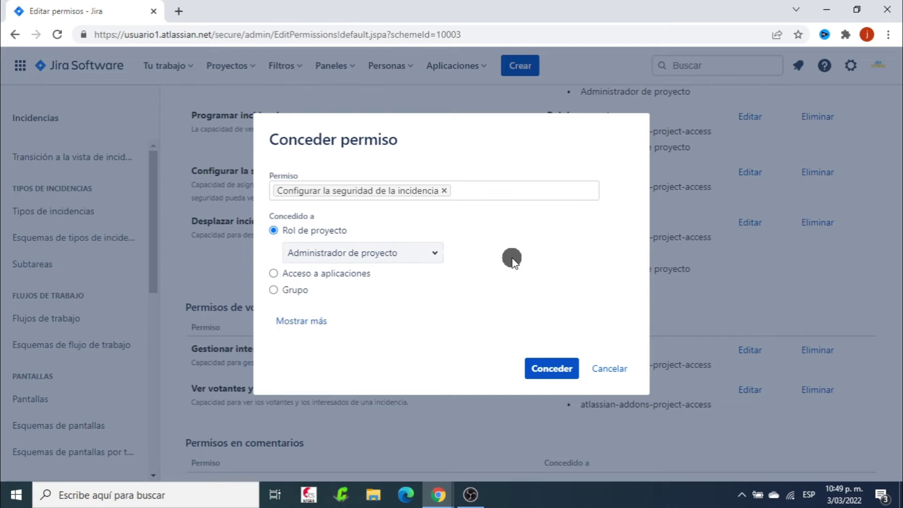
left_click(553, 370)
mouse_move(671, 119)
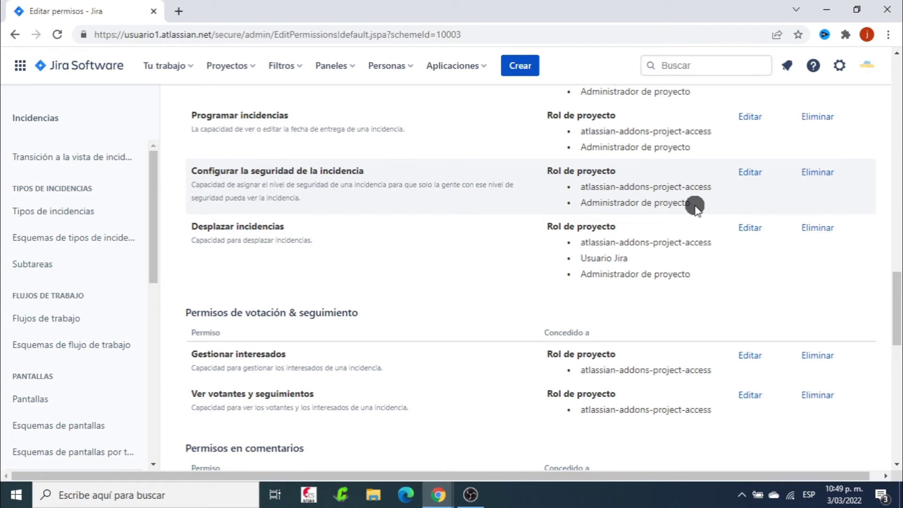
- Return to Aprendiendo Jira, start a Story with the summary "Prueba seguridad" and check its form for the security level field
left_click(244, 68)
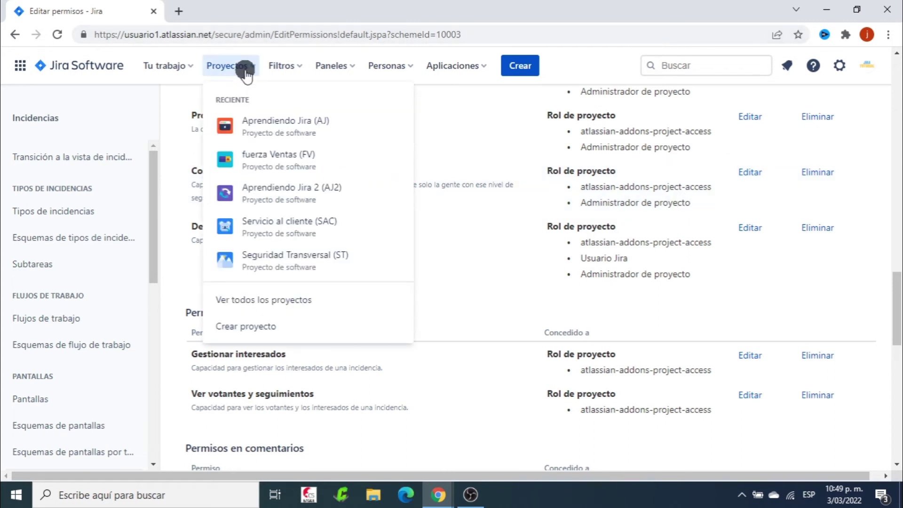
left_click(290, 111)
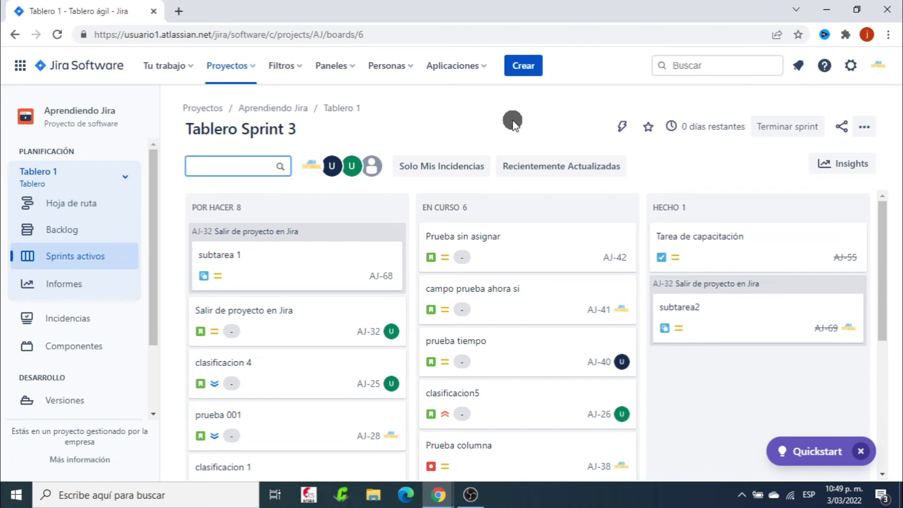
left_click(521, 65)
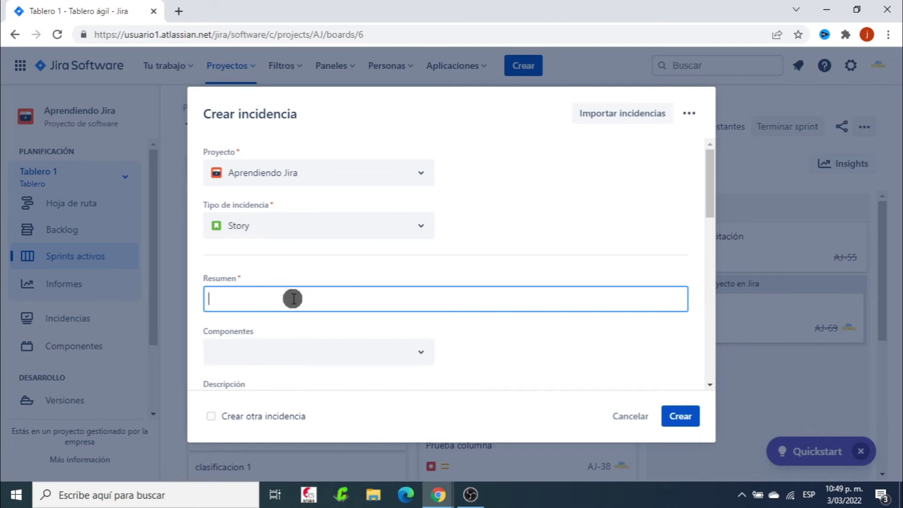
type("Prueba seguridad")
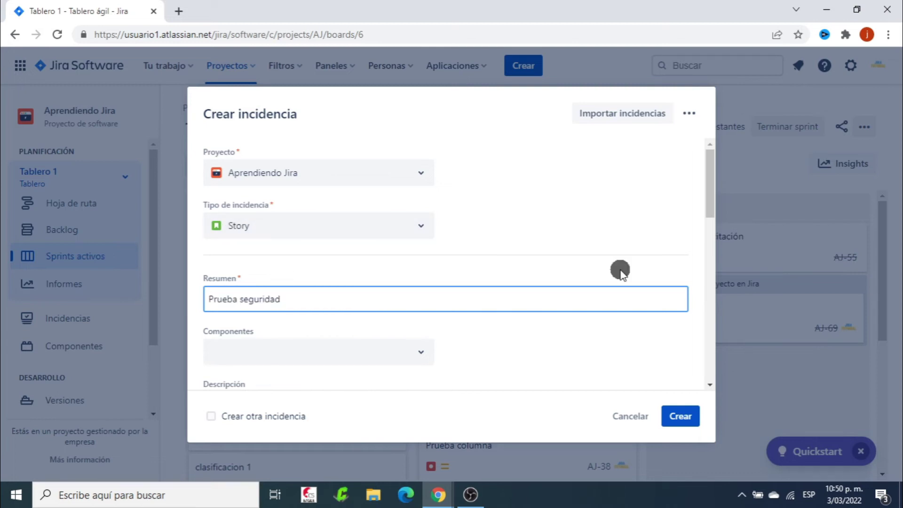
scroll(620, 272, "down", 10)
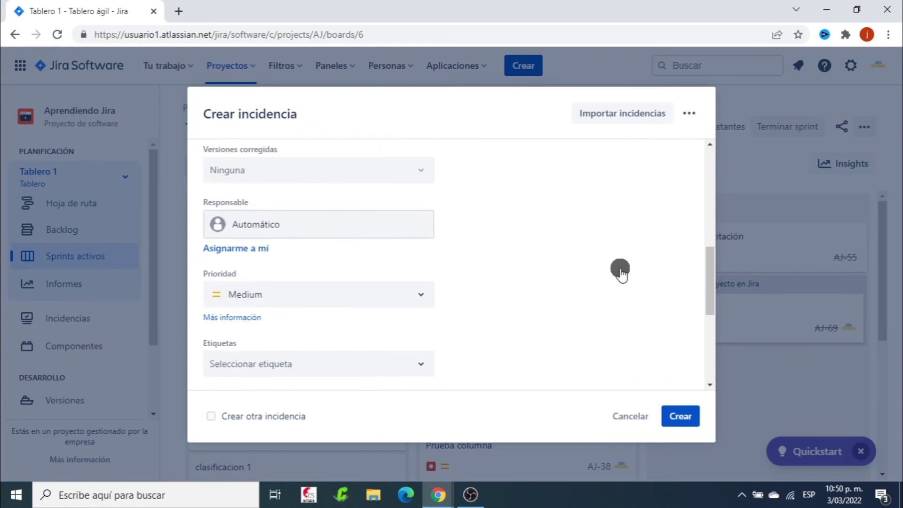
scroll(619, 272, "up", 10)
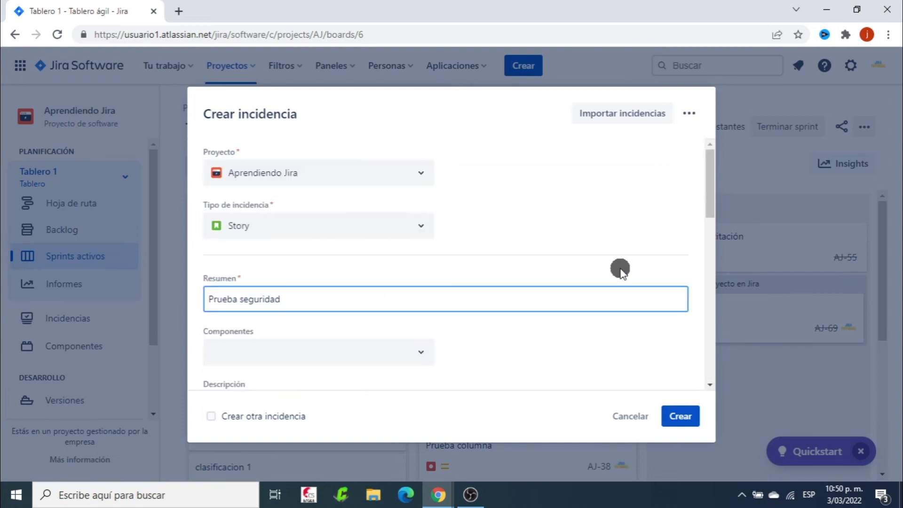
- Look up the Nivel de Seguridad field with the form's field finder, read its configuration diagnosis and close the finder
left_click(689, 114)
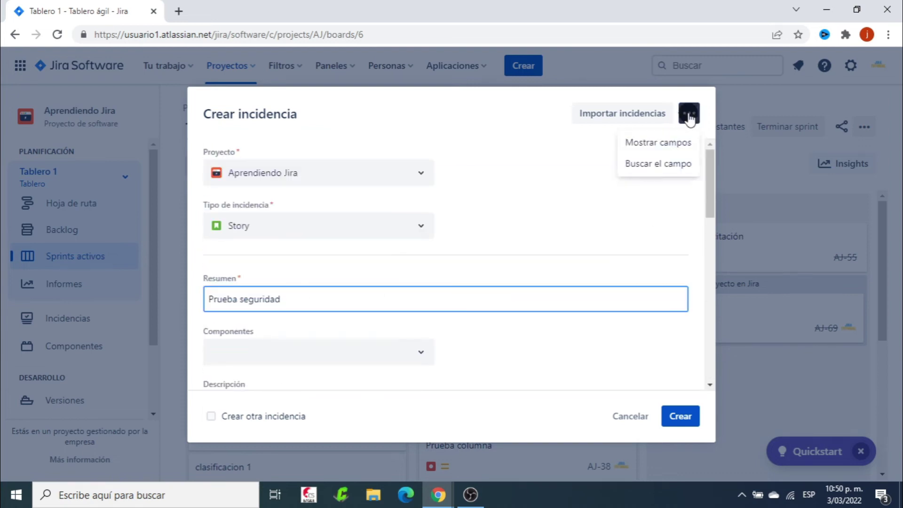
left_click(661, 164)
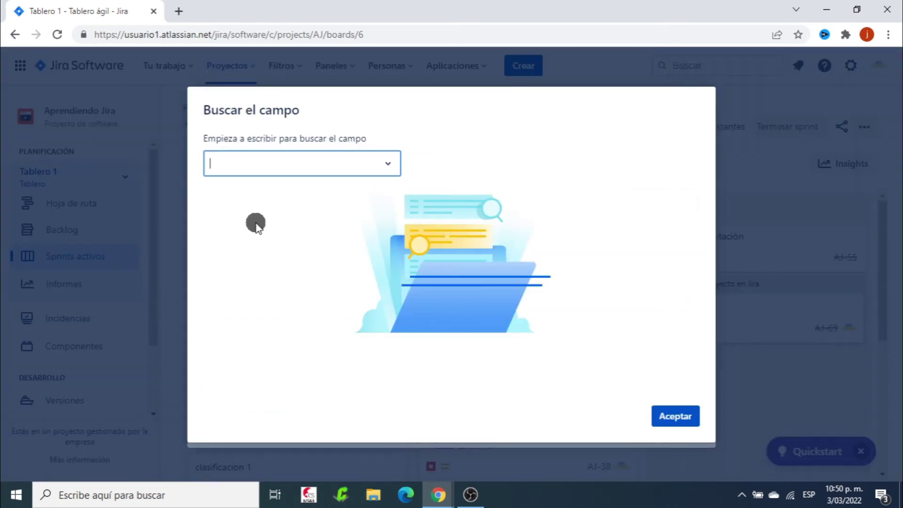
type("niv")
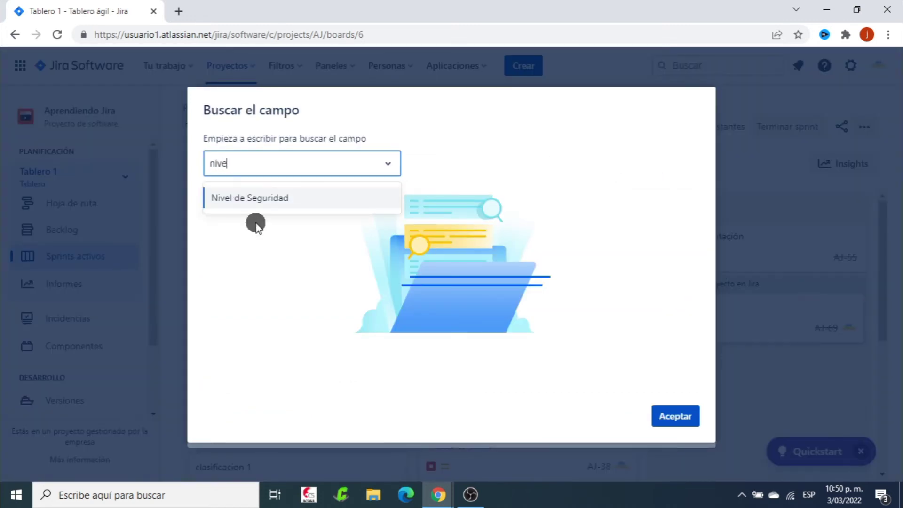
type("e")
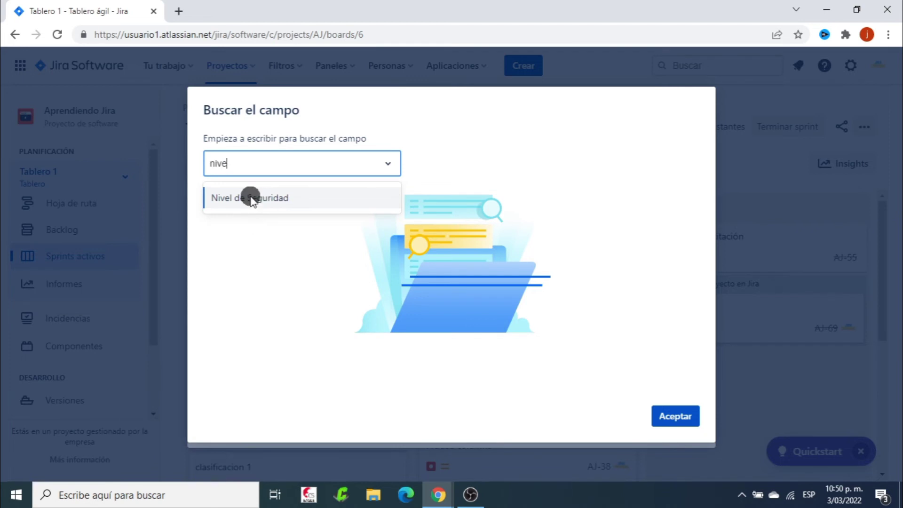
left_click(250, 197)
scroll(491, 277, "down", 2)
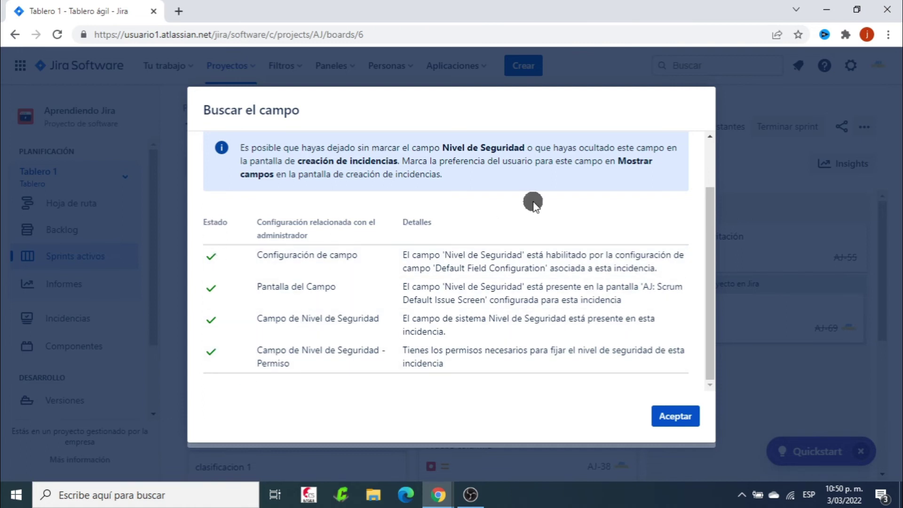
left_click(675, 416)
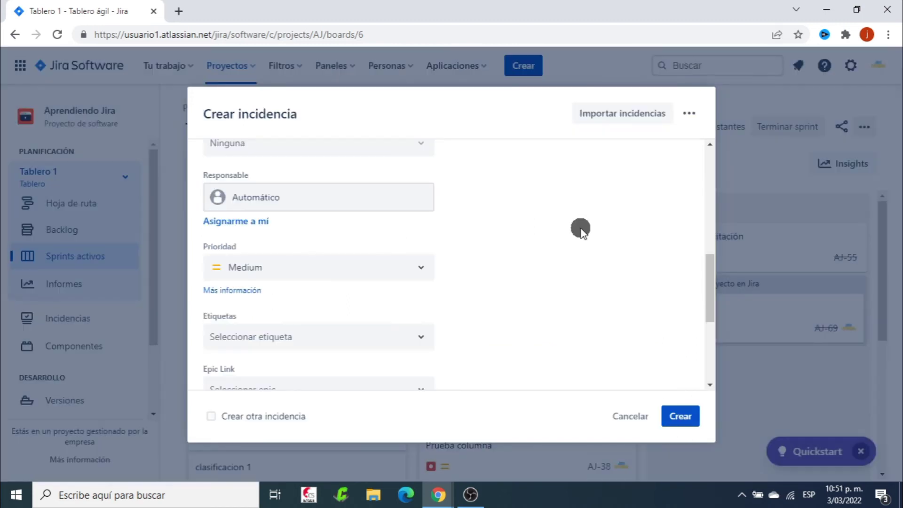
- Enable Nivel de Seguridad among the fields shown in the issue creation form and apply the selection
scroll(581, 229, "down", 5)
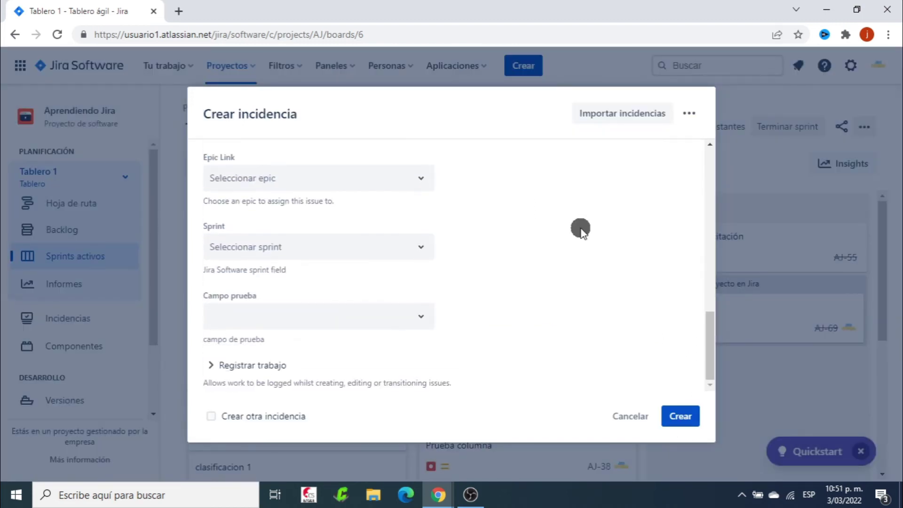
scroll(560, 223, "up", 10)
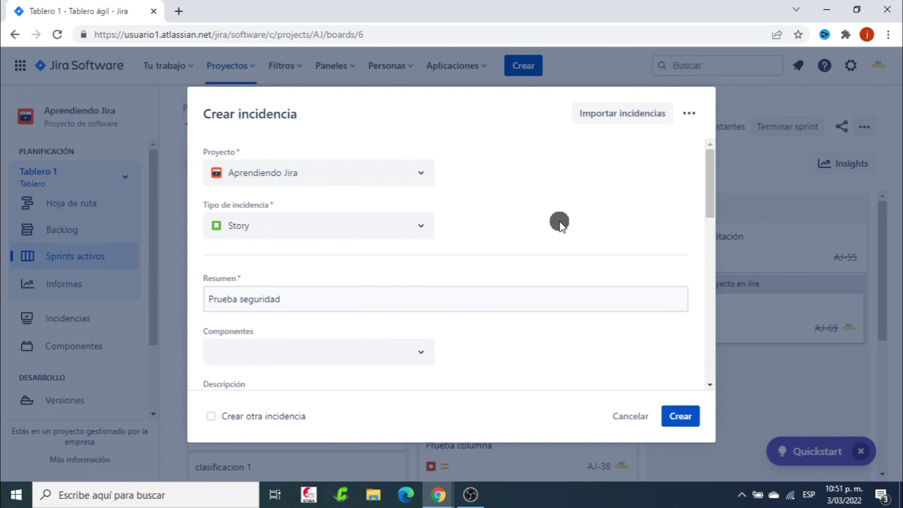
left_click(690, 114)
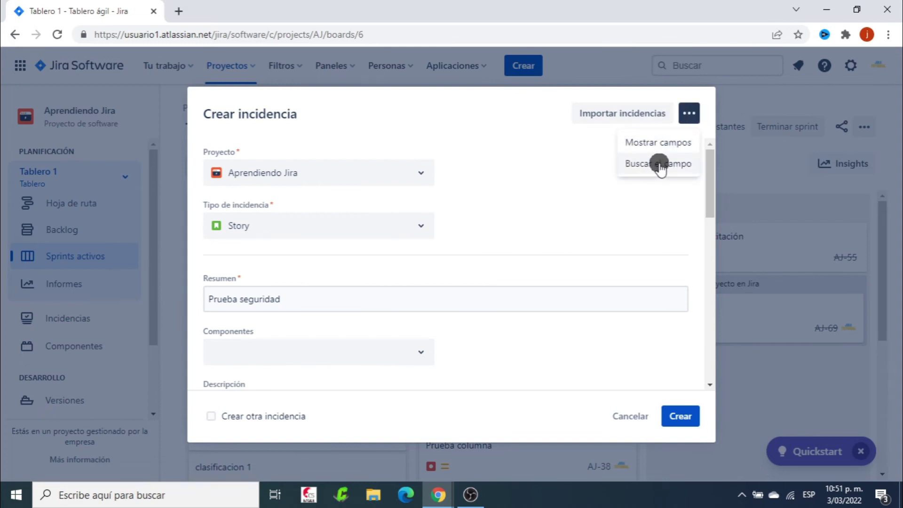
left_click(643, 145)
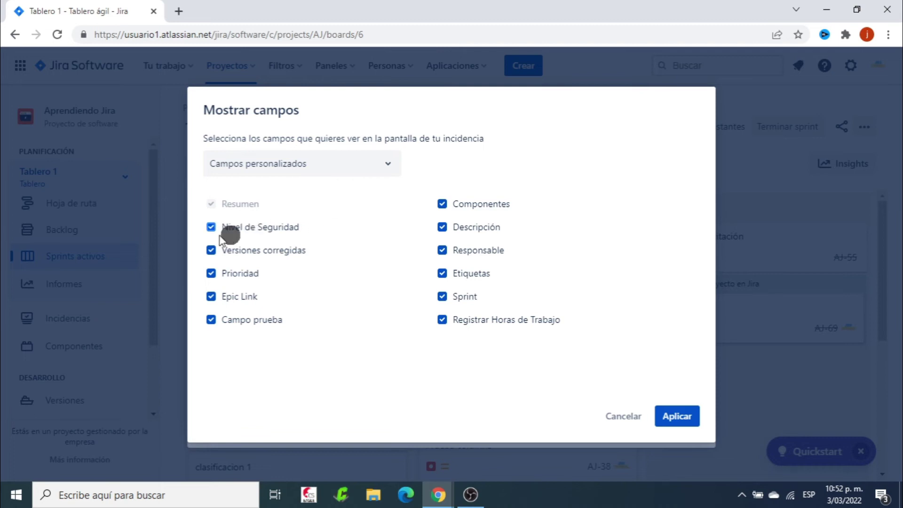
left_click(676, 415)
- Examine the levels offered by the Nivel de Seguridad field and close its list without choosing one
scroll(616, 288, "down", 2)
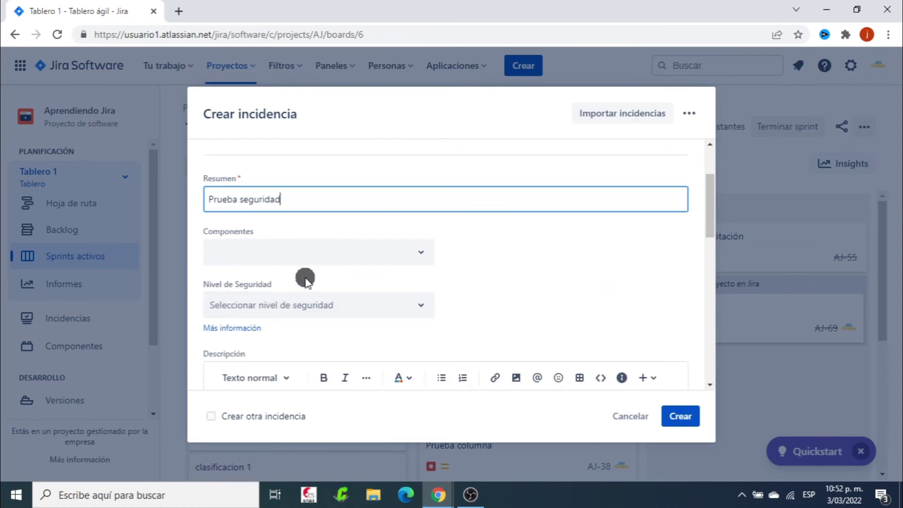
left_click(417, 305)
scroll(418, 306, "down", 1)
left_click(412, 243)
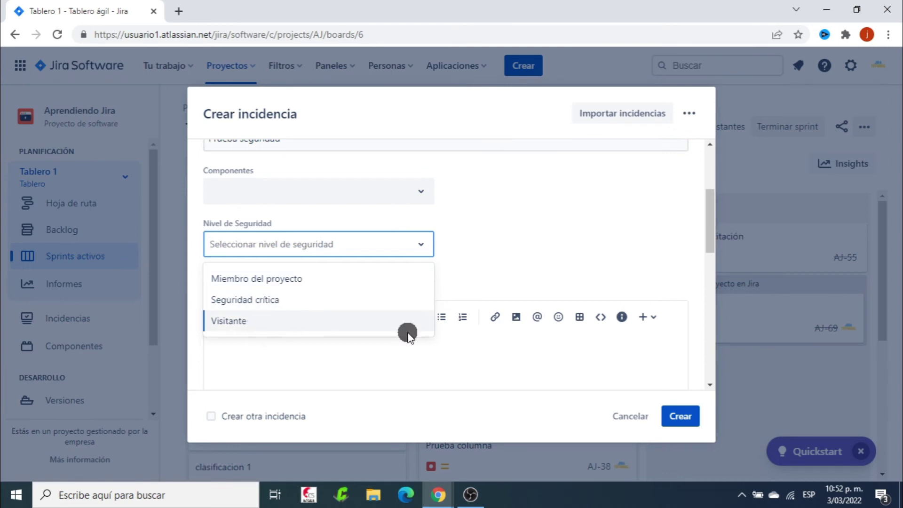
left_click(505, 242)
- Extend the new story's summary to read "Prueba seguridad critica"
scroll(503, 240, "up", 2)
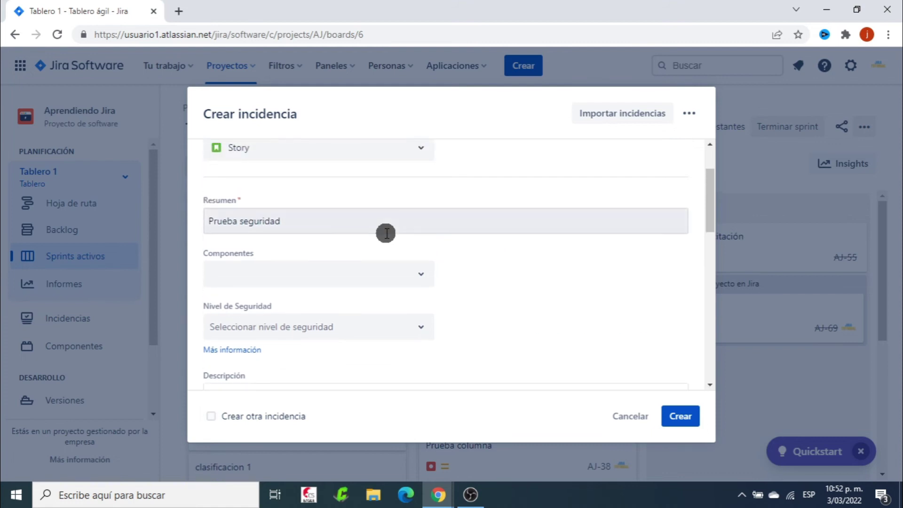
left_click(306, 221)
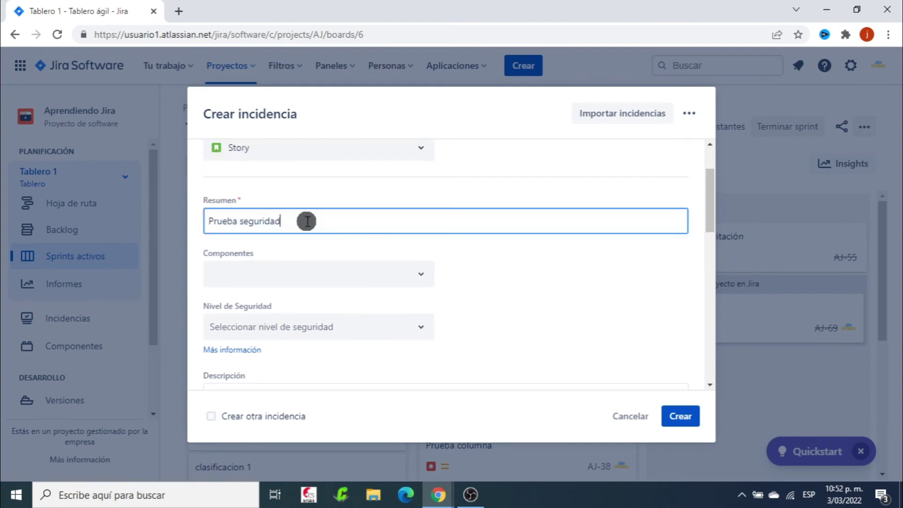
type("critica")
left_click(578, 295)
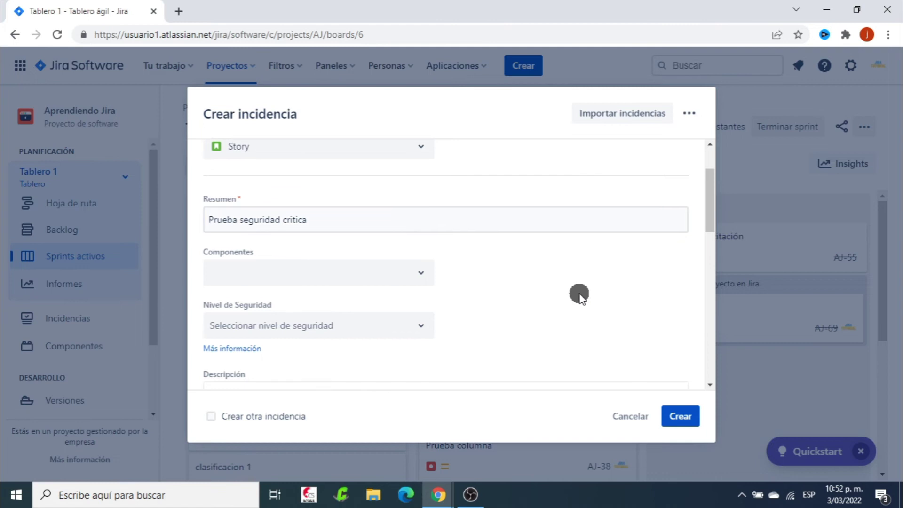
- Set the story's Nivel de Seguridad to Seguridad crítica and create the issue
scroll(518, 292, "down", 2)
left_click(422, 259)
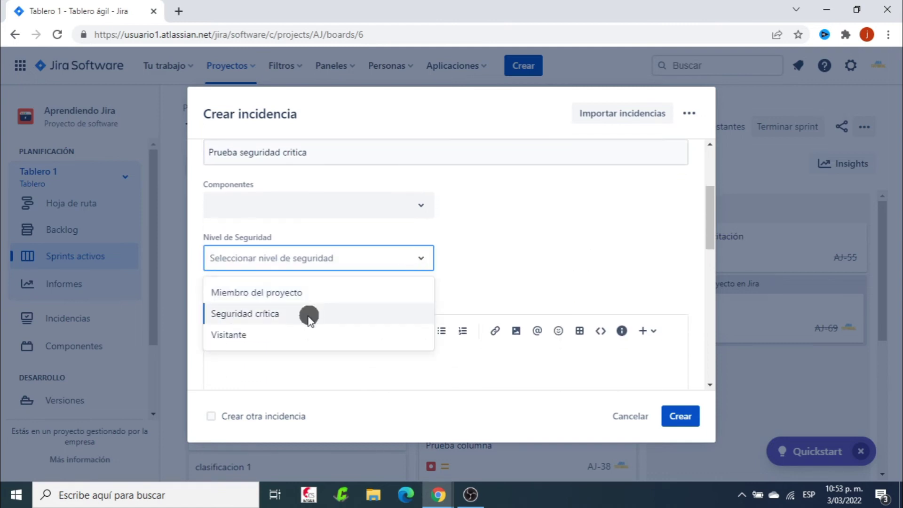
left_click(266, 313)
left_click(556, 278)
scroll(556, 279, "down", 8)
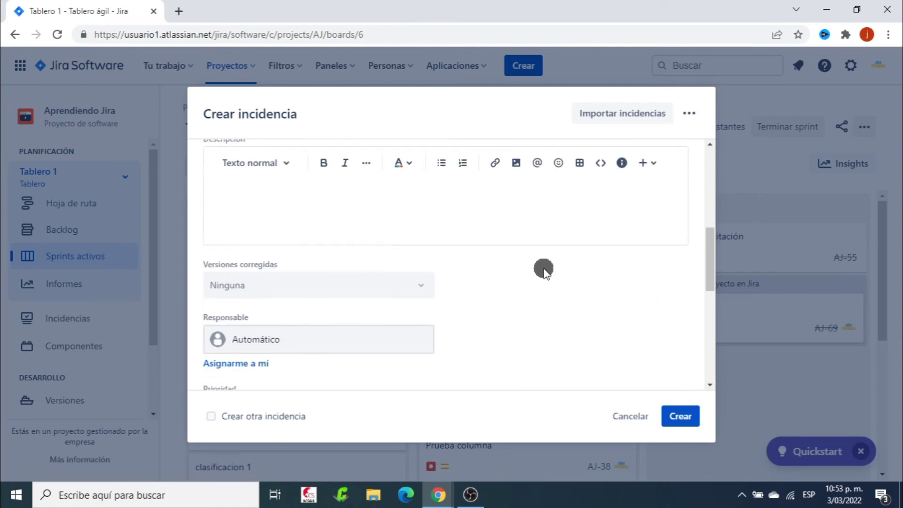
left_click(680, 416)
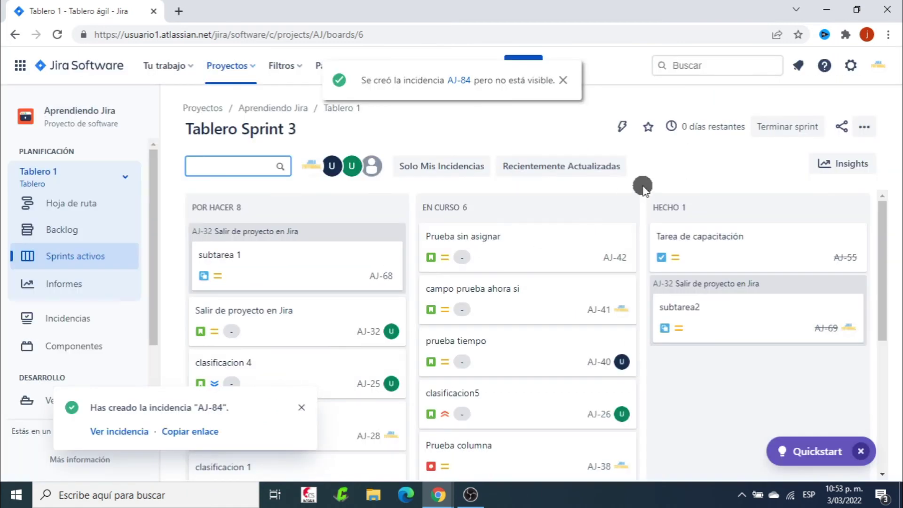
- Dismiss the creation notice, look for the new story in the project's Backlog and check which account is signed in
left_click(563, 80)
left_click(61, 229)
scroll(565, 329, "down", 3)
scroll(564, 331, "down", 3)
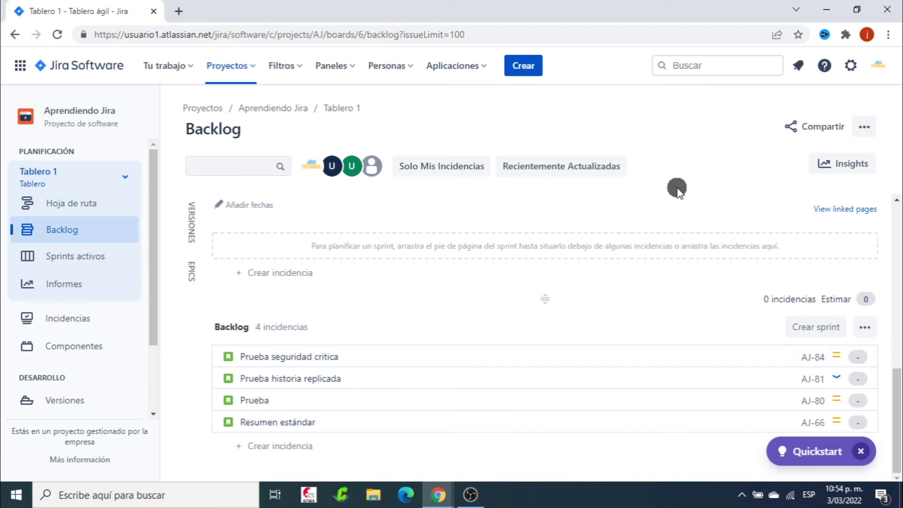
left_click(878, 65)
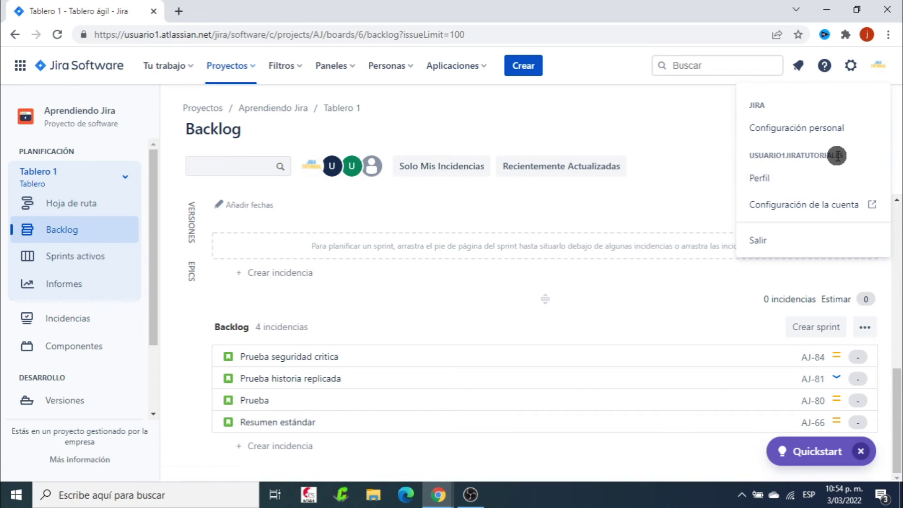
left_click(704, 141)
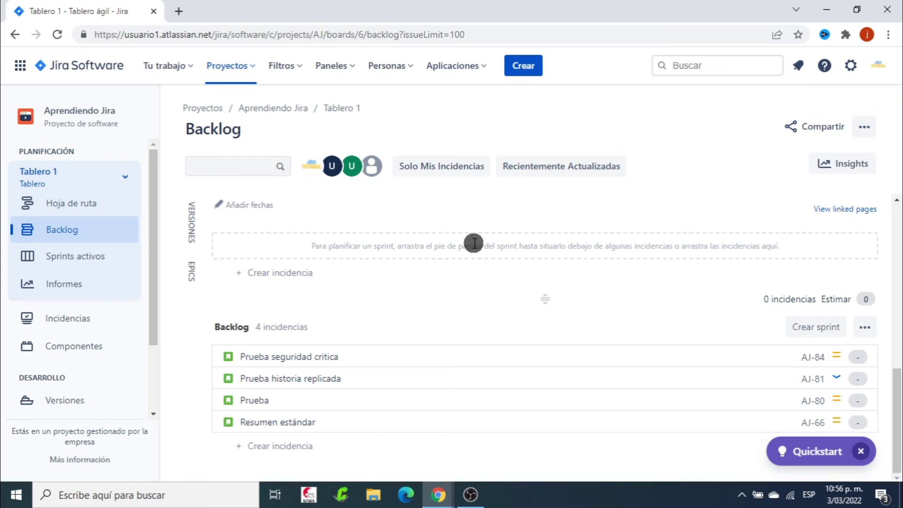
- Open the Aprendiendo Jira project settings and review the people and their project roles
scroll(51, 263, "down", 2)
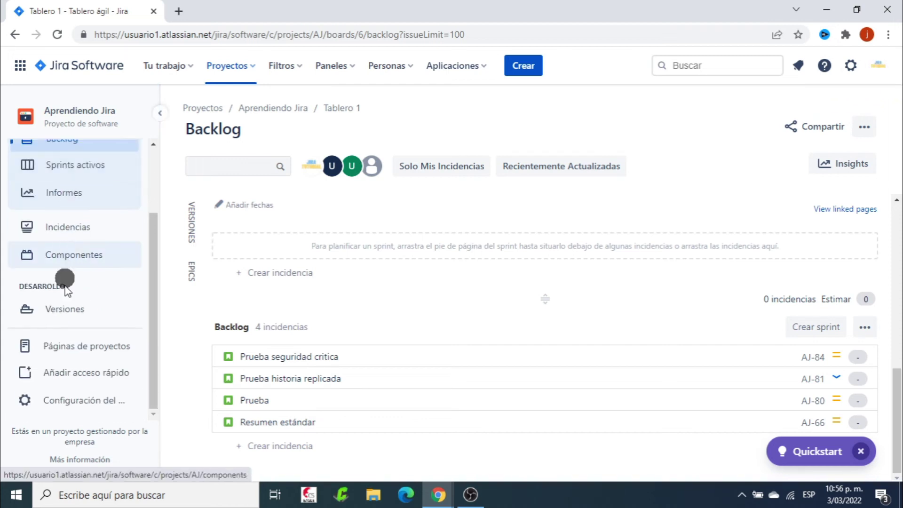
left_click(73, 401)
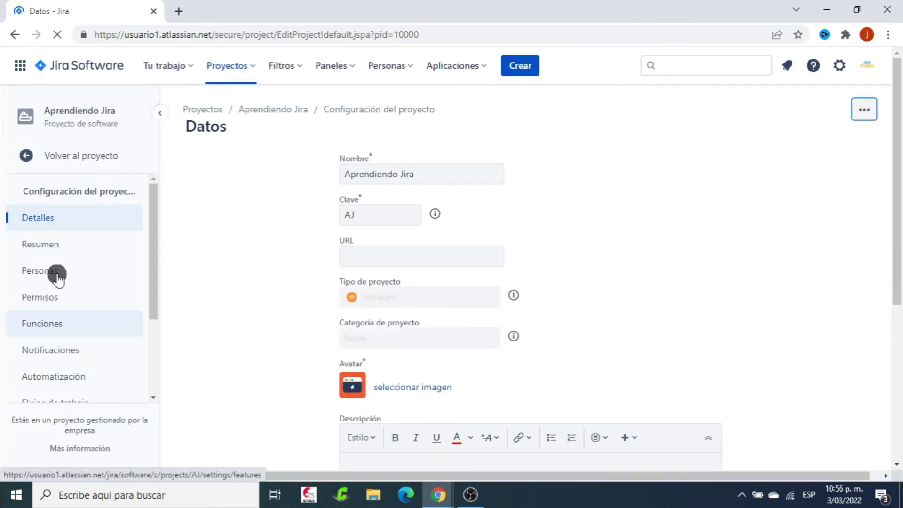
left_click(57, 273)
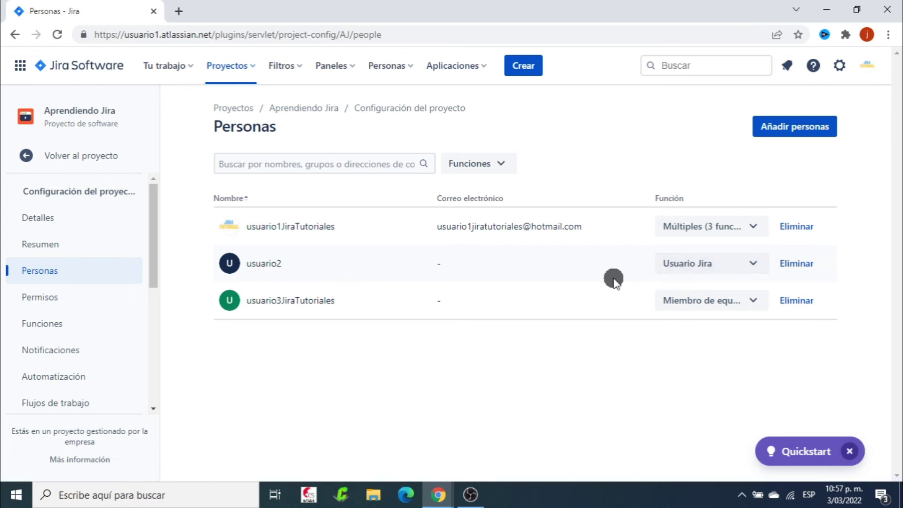
- Review which project roles are assigned to each level in the project's issue security settings
scroll(66, 271, "down", 2)
scroll(66, 271, "down", 3)
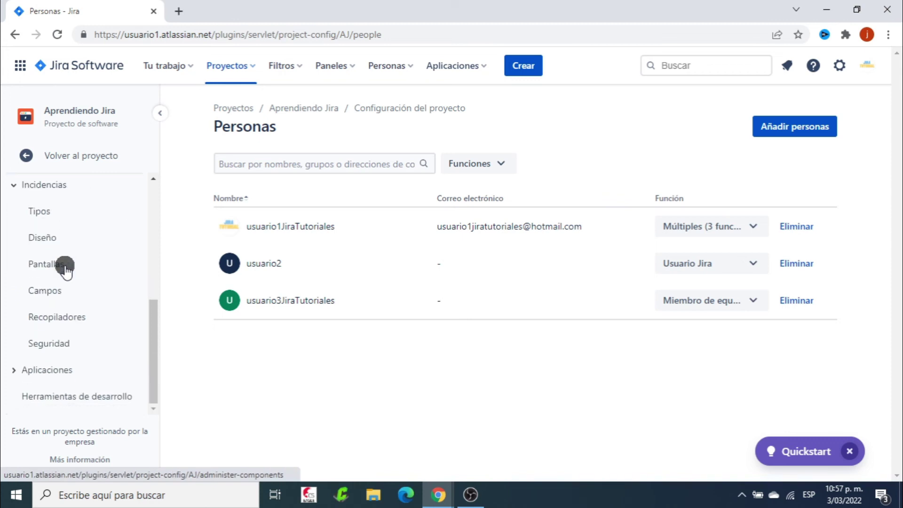
left_click(47, 342)
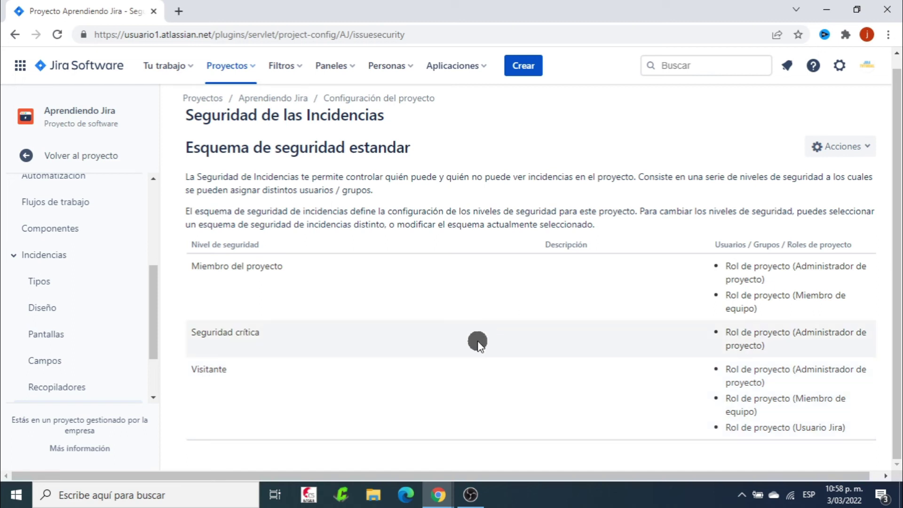
- Switch to the incognito browser window showing Tablero AJ and check which account is signed in there
mouse_move(438, 497)
left_click(511, 433)
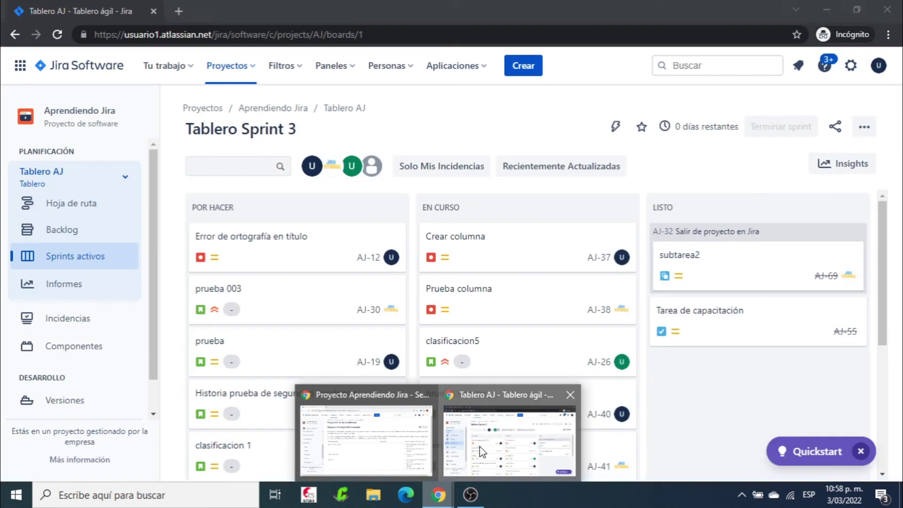
left_click(882, 69)
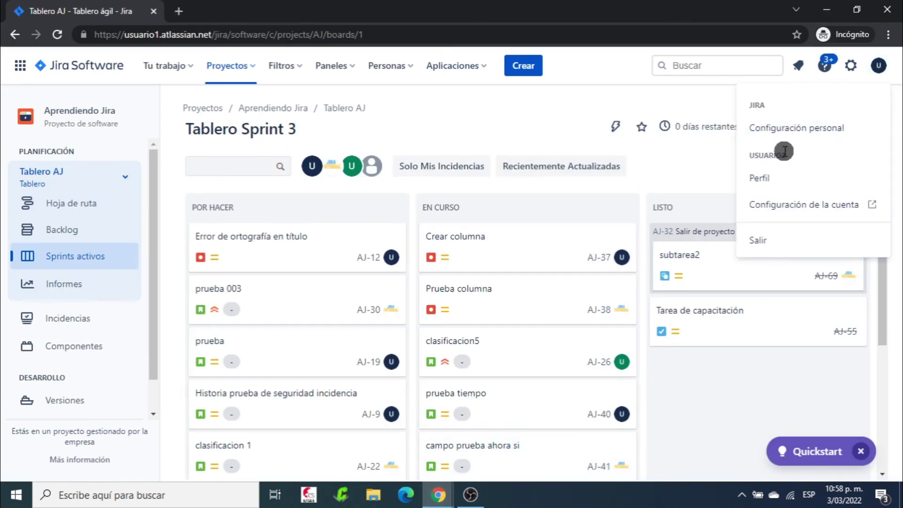
left_click(164, 83)
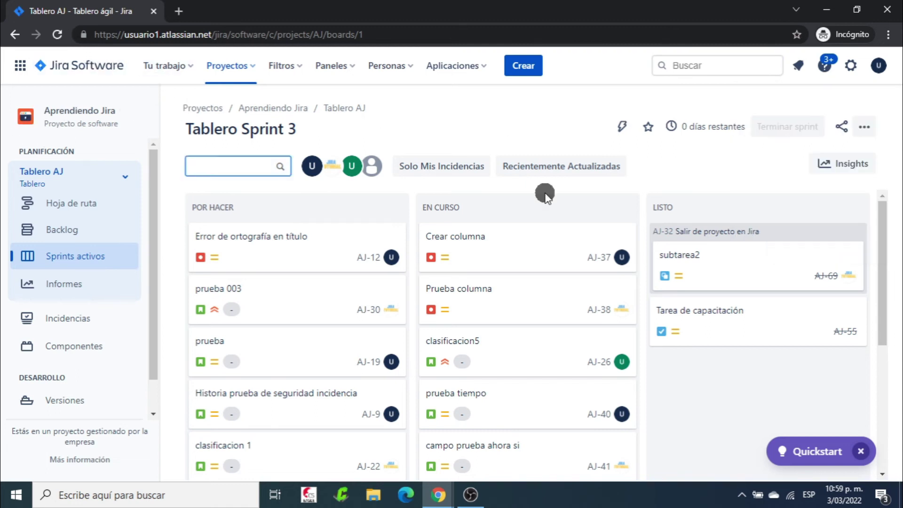
- Examine the whole Backlog of Tablero AJ from this account for the story with critical security
left_click(116, 228)
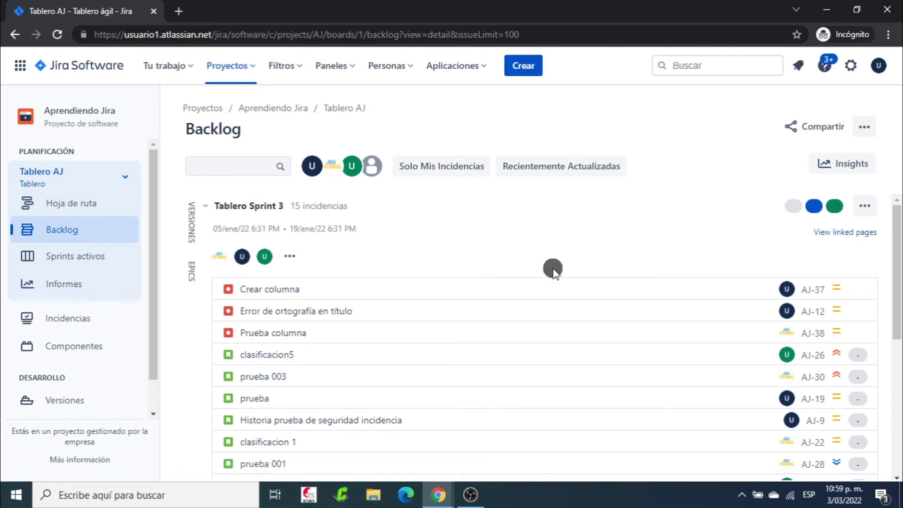
scroll(553, 271, "down", 5)
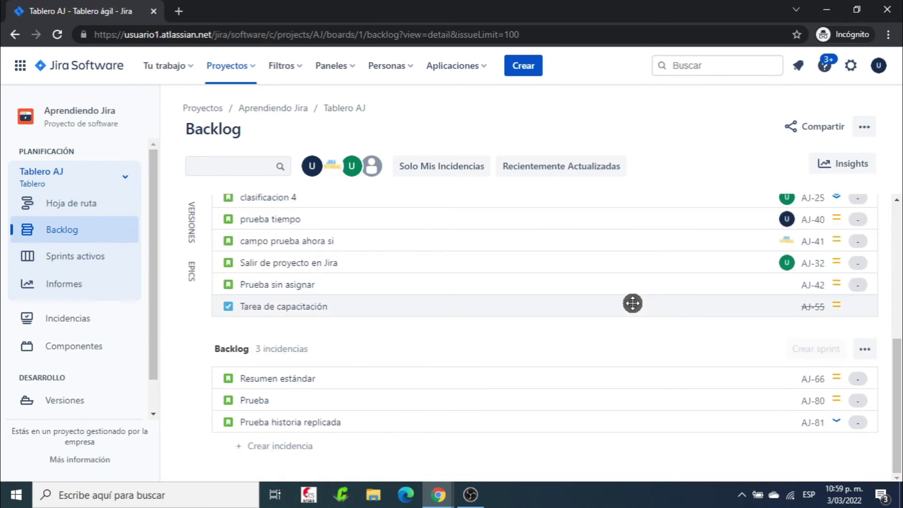
scroll(652, 296, "up", 5)
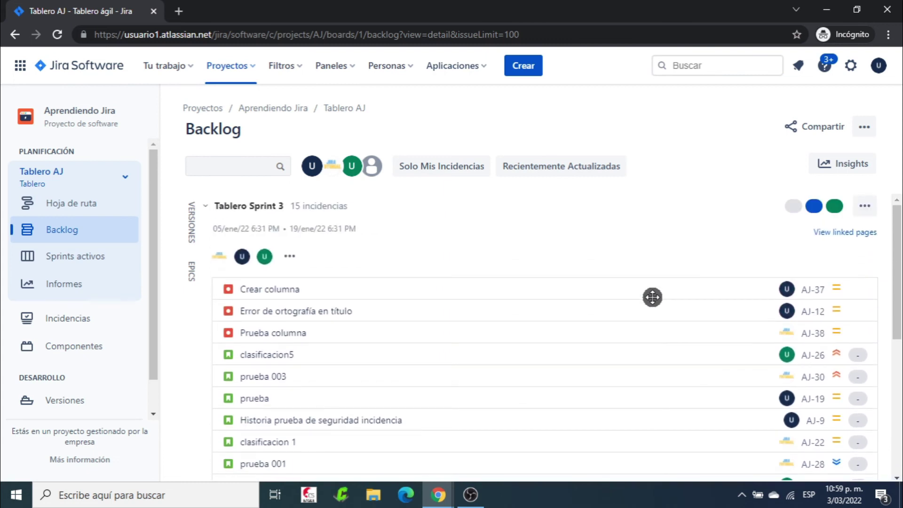
scroll(656, 200, "down", 1)
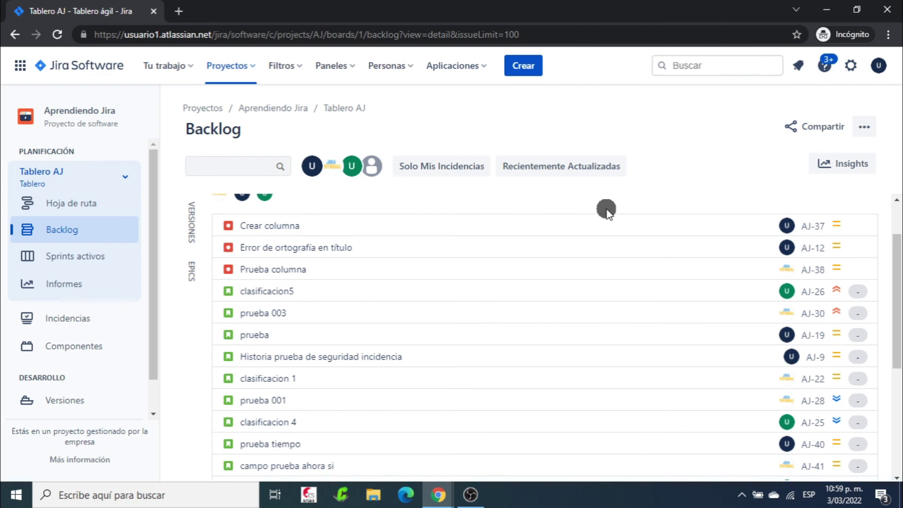
scroll(608, 212, "up", 1)
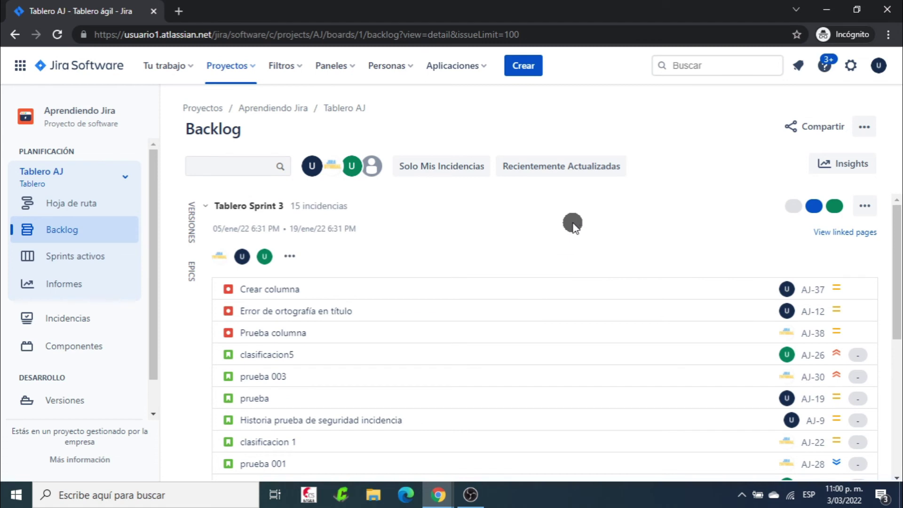
scroll(581, 263, "down", 5)
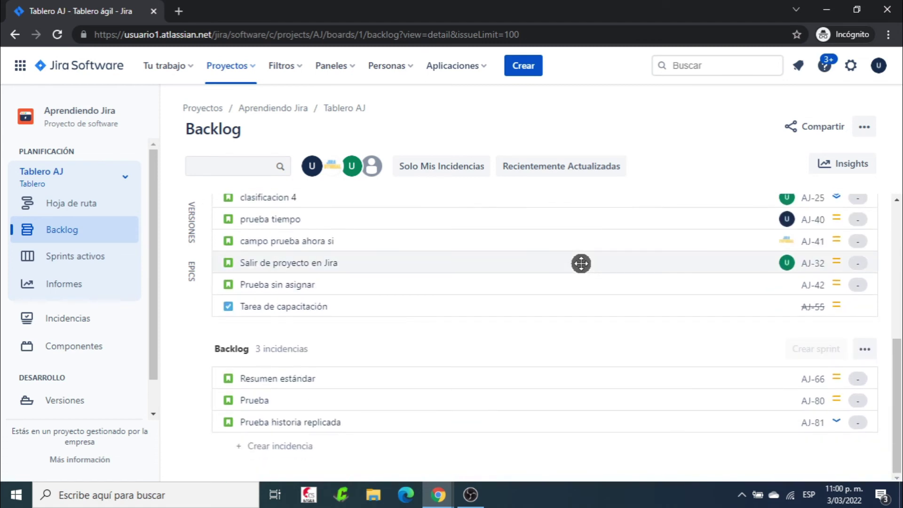
scroll(581, 264, "up", 5)
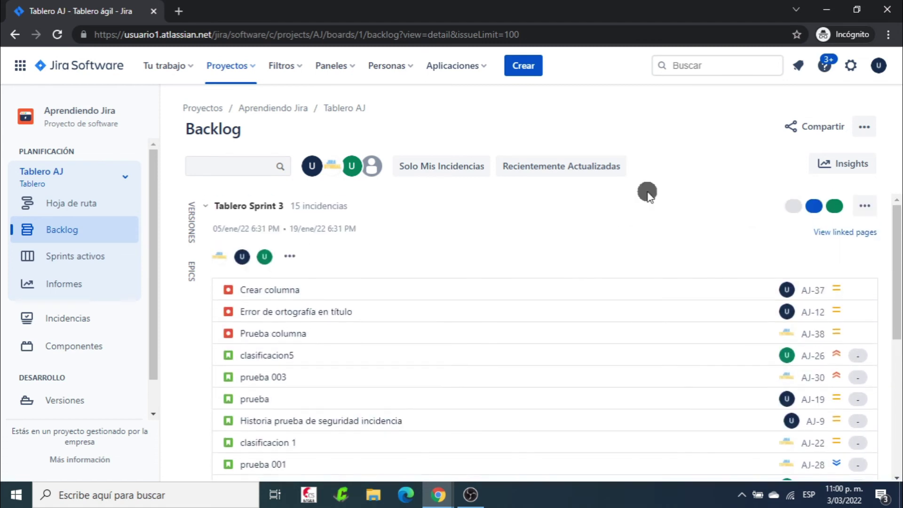
- Search Jira for issue AJ-84 and try to open it from this account
left_click(695, 66)
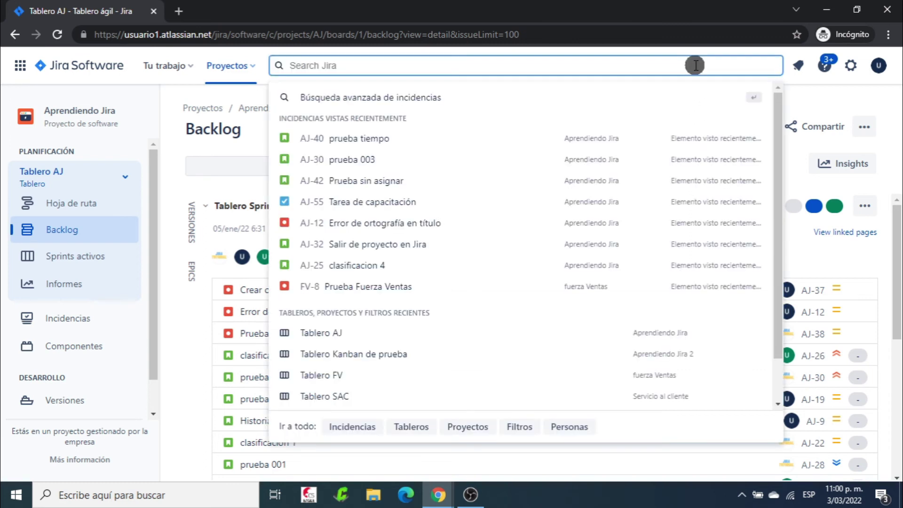
type("AJ-")
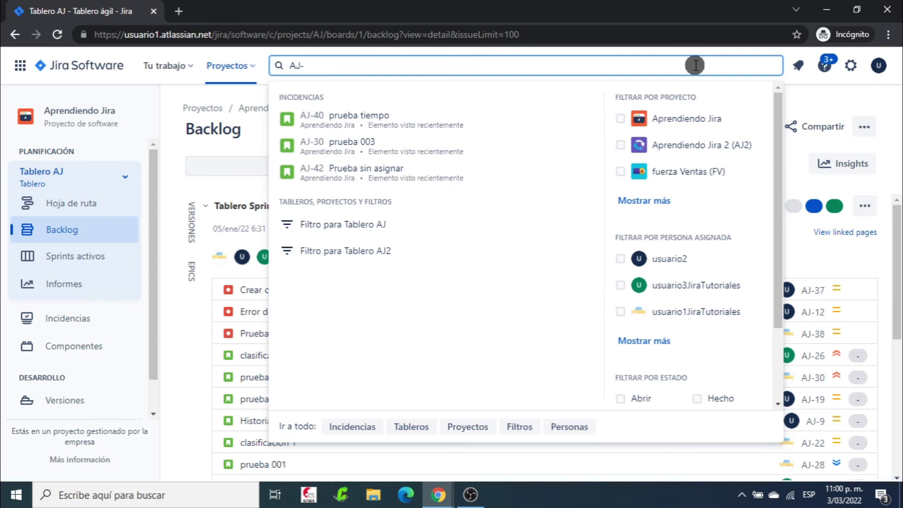
type("84")
key("Return")
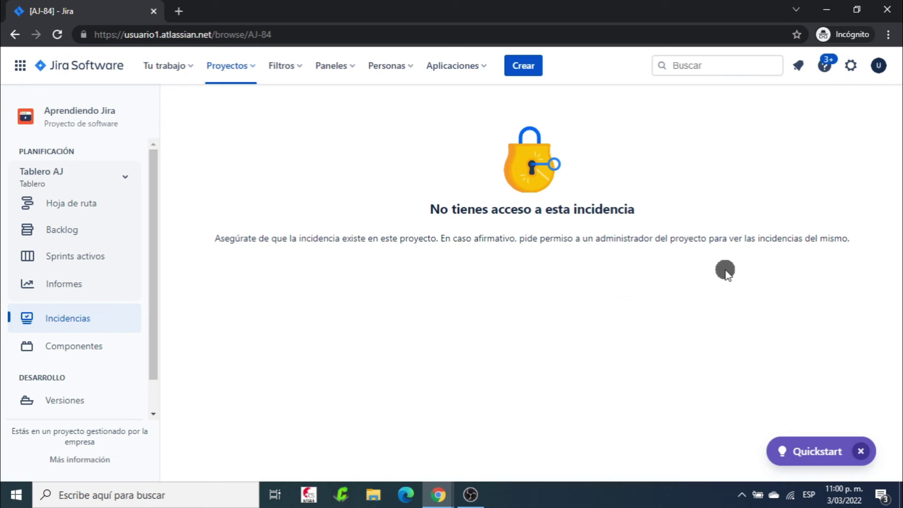
- Recheck the signed-in account in the incognito window and go back to the Aprendiendo Jira project
left_click(878, 65)
left_click(676, 136)
left_click(241, 67)
left_click(278, 125)
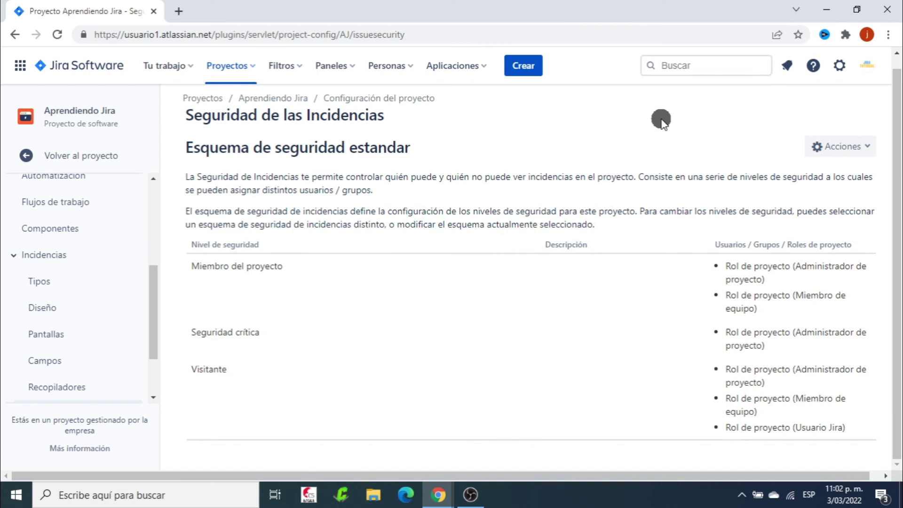
- Switch to the administrator's browser window, check its signed-in account and return from the security settings to the project board
left_click(865, 76)
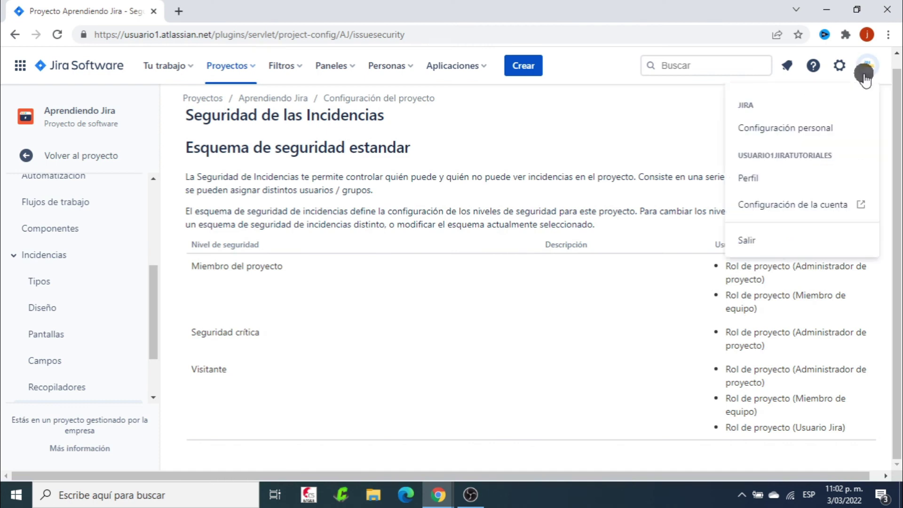
left_click(571, 128)
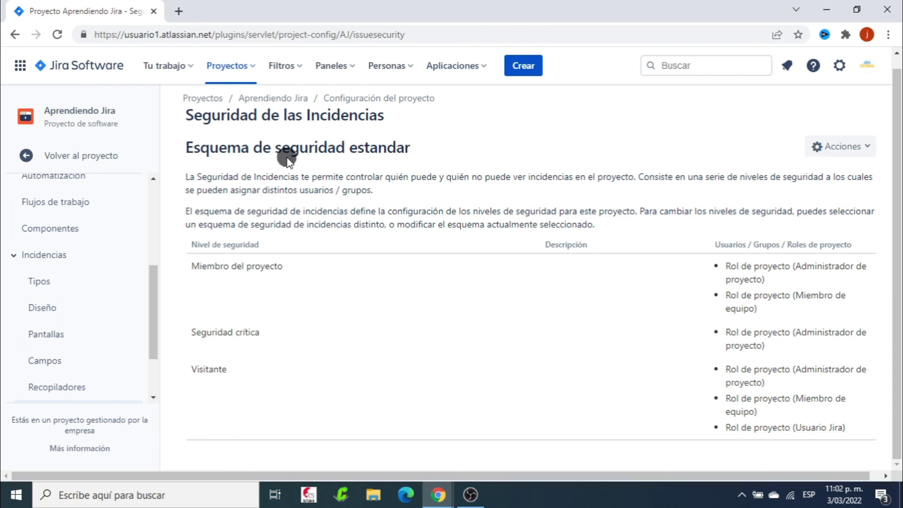
left_click(75, 154)
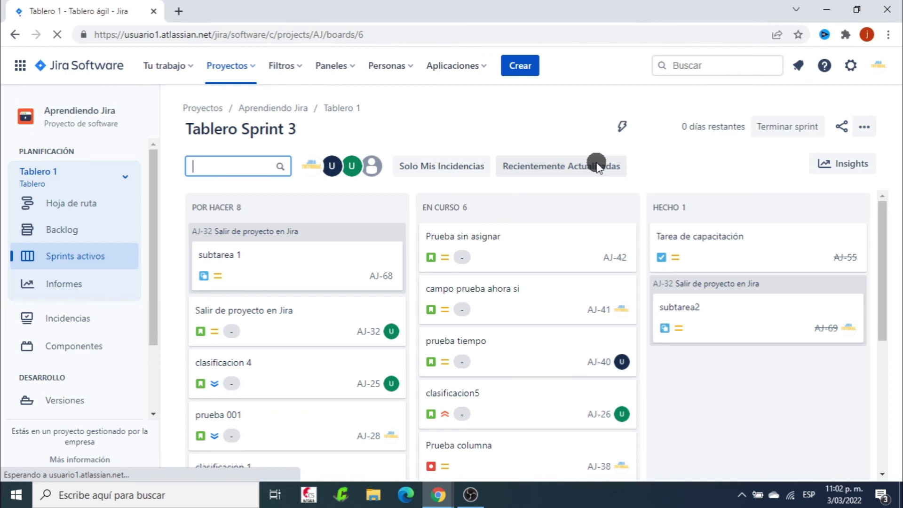
- Create a Story in Aprendiendo Jira titled "Prueba seguridad visitantes" with the security level Visitante
left_click(522, 69)
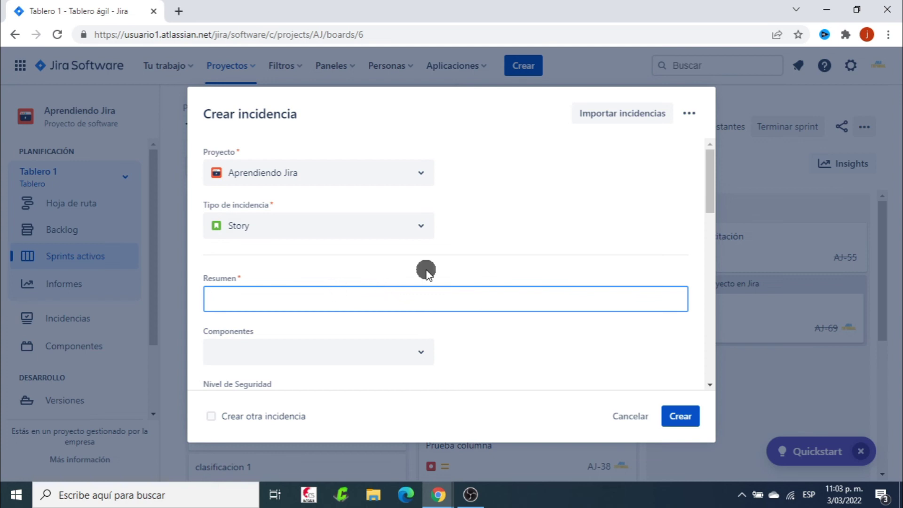
type("Prueba seguridad visitantes")
left_click(583, 250)
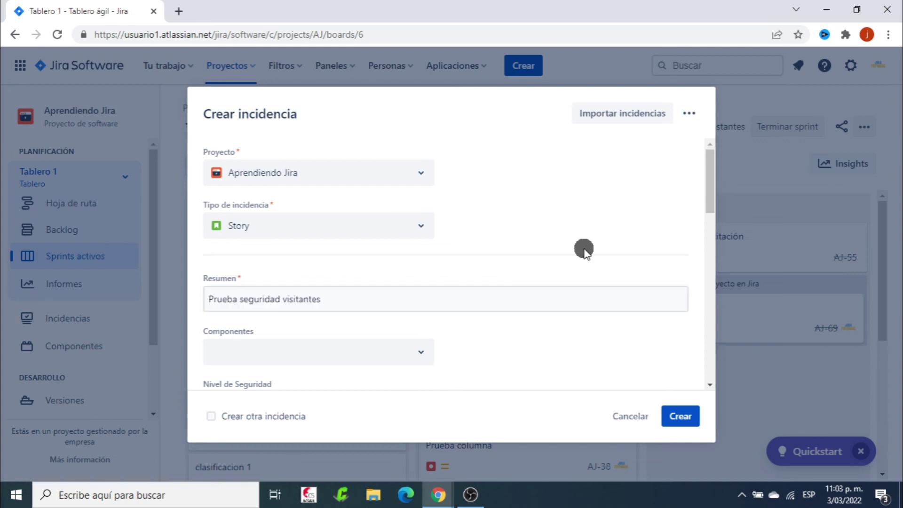
scroll(584, 251, "down", 3)
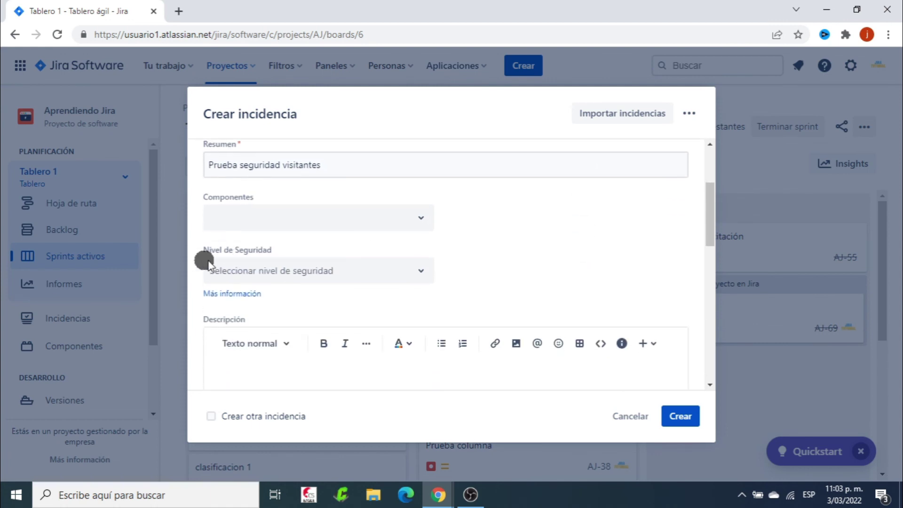
left_click(427, 272)
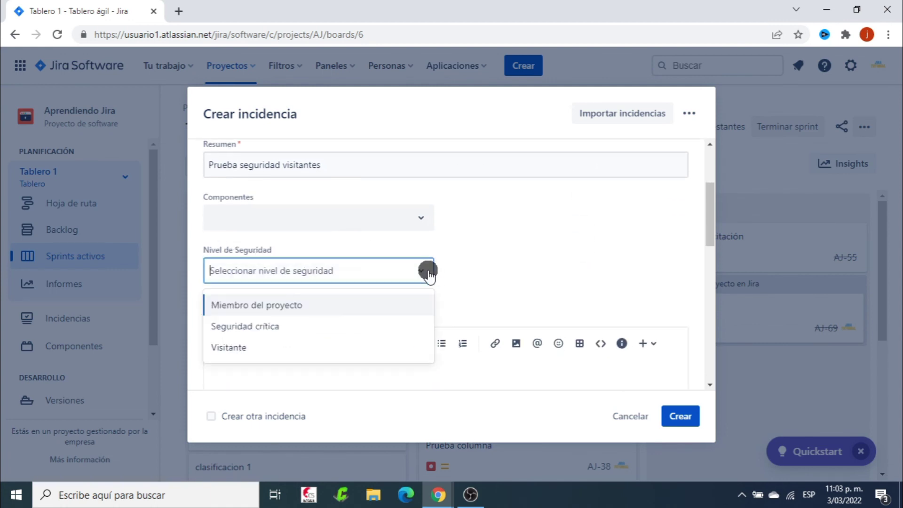
left_click(258, 348)
left_click(680, 416)
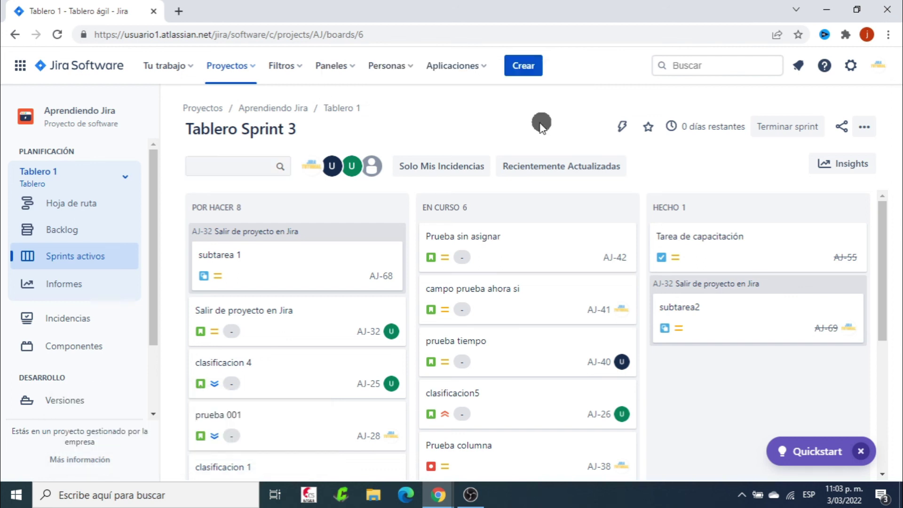
- Check the Backlog of Tablero 1 for the new visitor-level story and verify which account is signed in
left_click(62, 229)
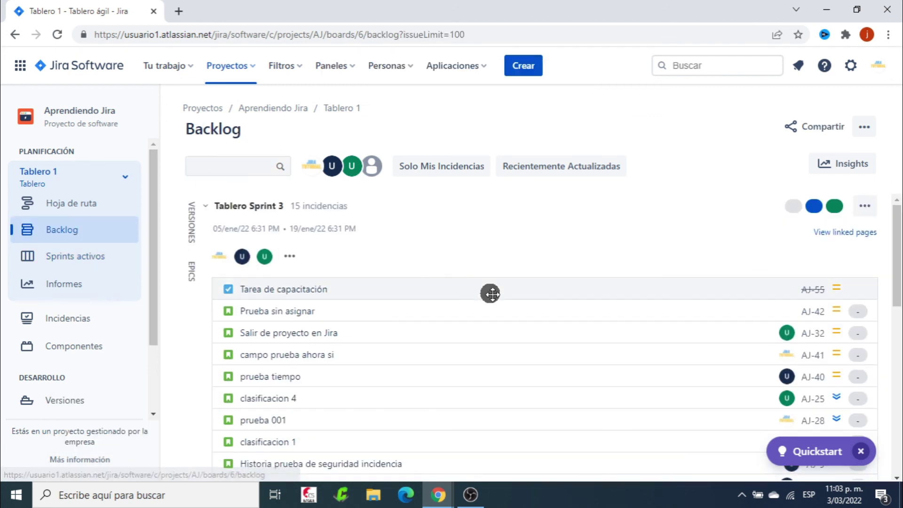
scroll(497, 298, "down", 10)
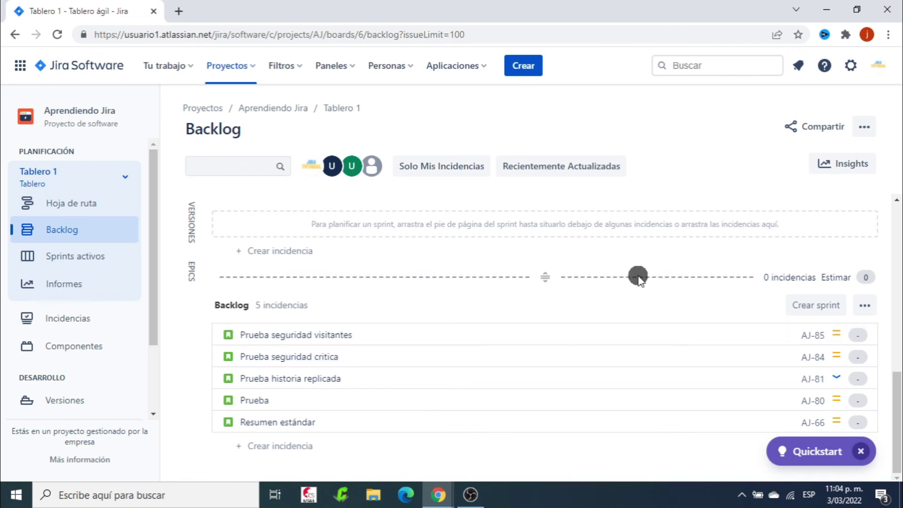
left_click(880, 72)
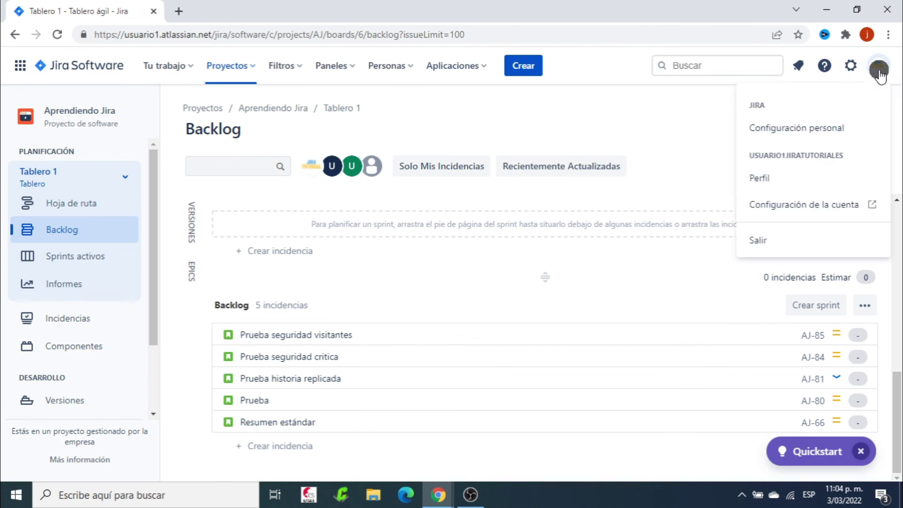
left_click(692, 122)
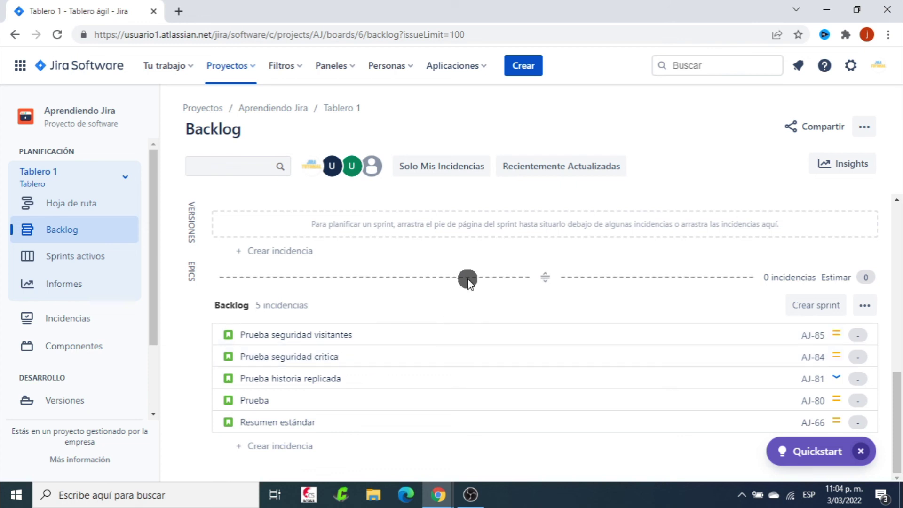
- Switch to the incognito window, reload Tablero AJ, look for "Prueba seguridad visitantes" in its Backlog and check the signed-in account
key("alt+Tab")
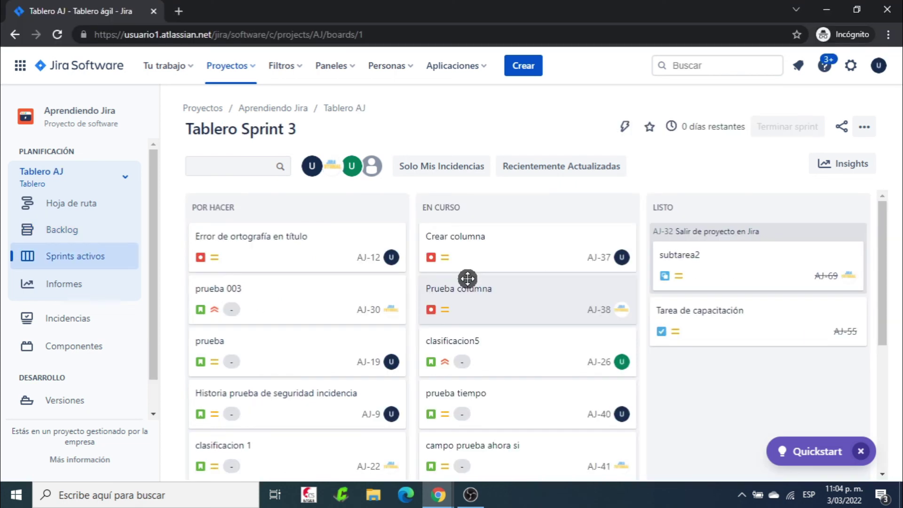
left_click(57, 35)
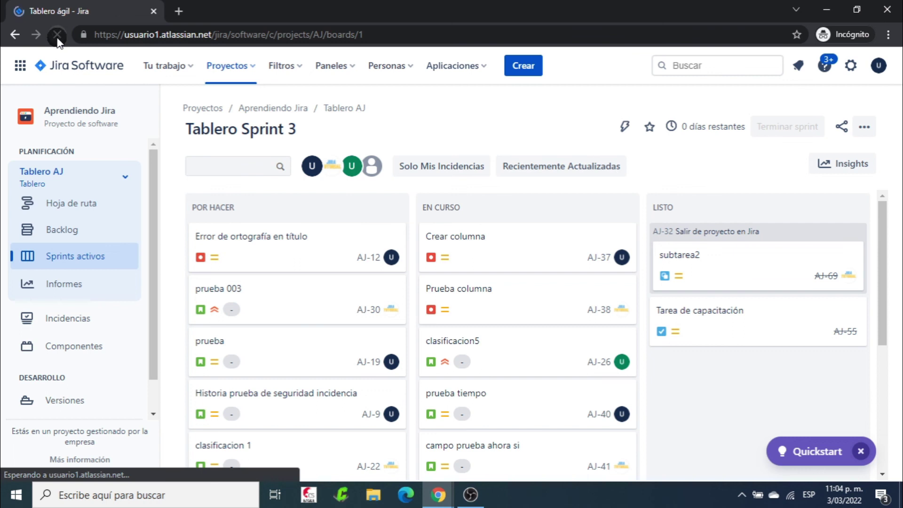
left_click(544, 125)
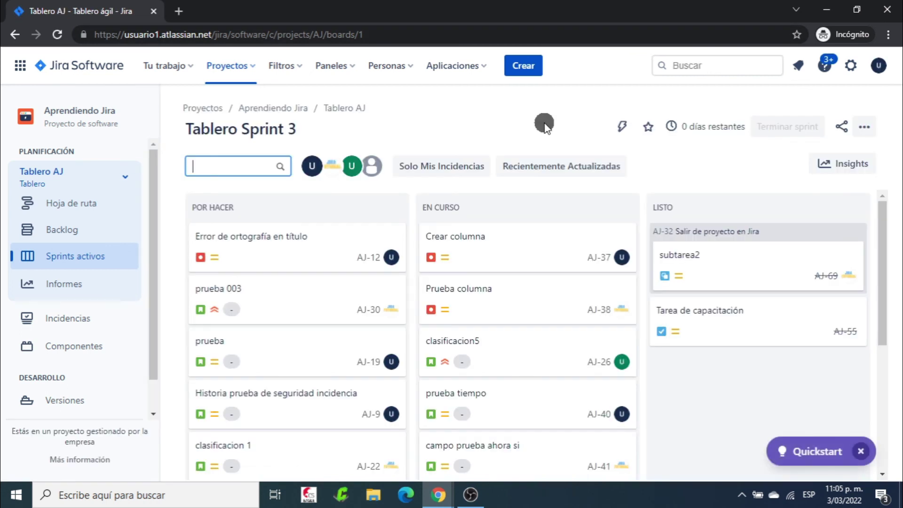
left_click(60, 228)
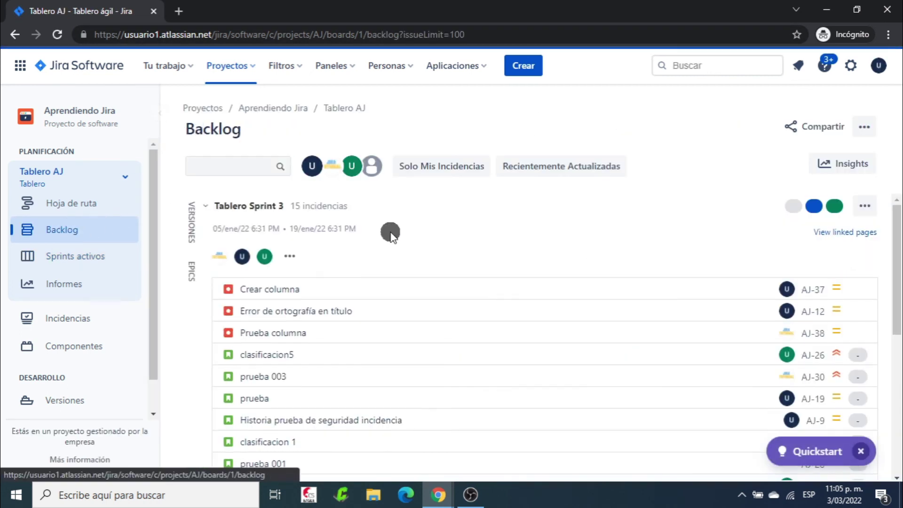
scroll(576, 250, "down", 7)
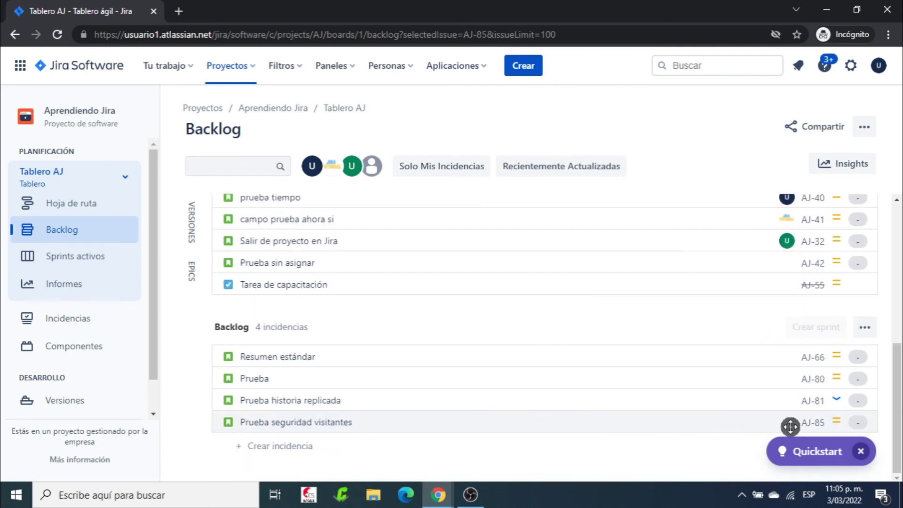
left_click(385, 422)
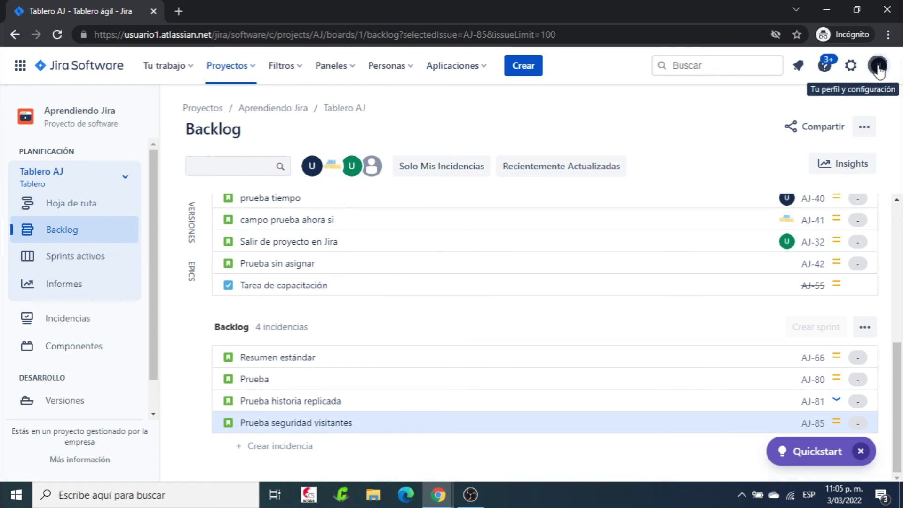
left_click(878, 66)
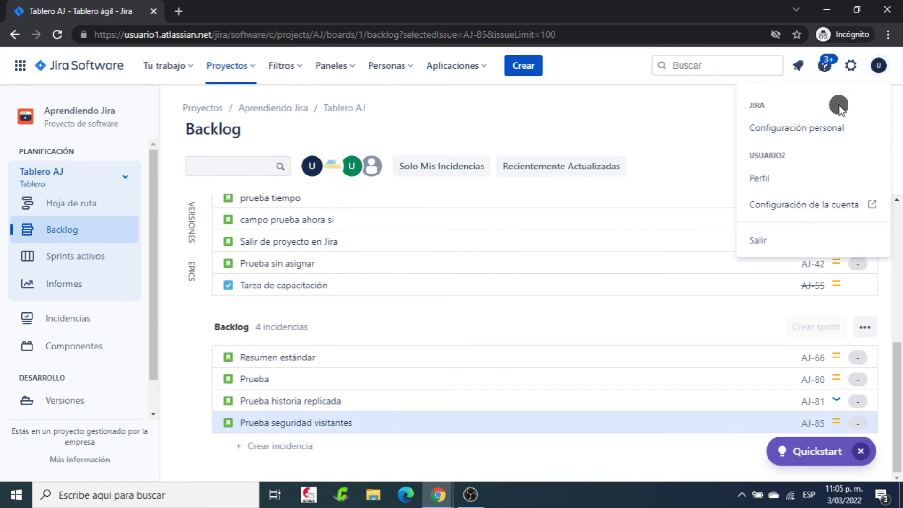
left_click(685, 132)
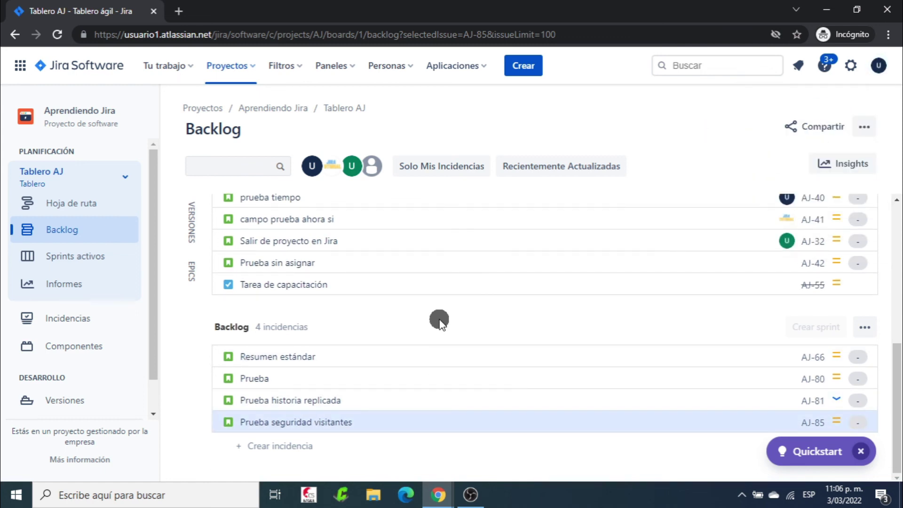